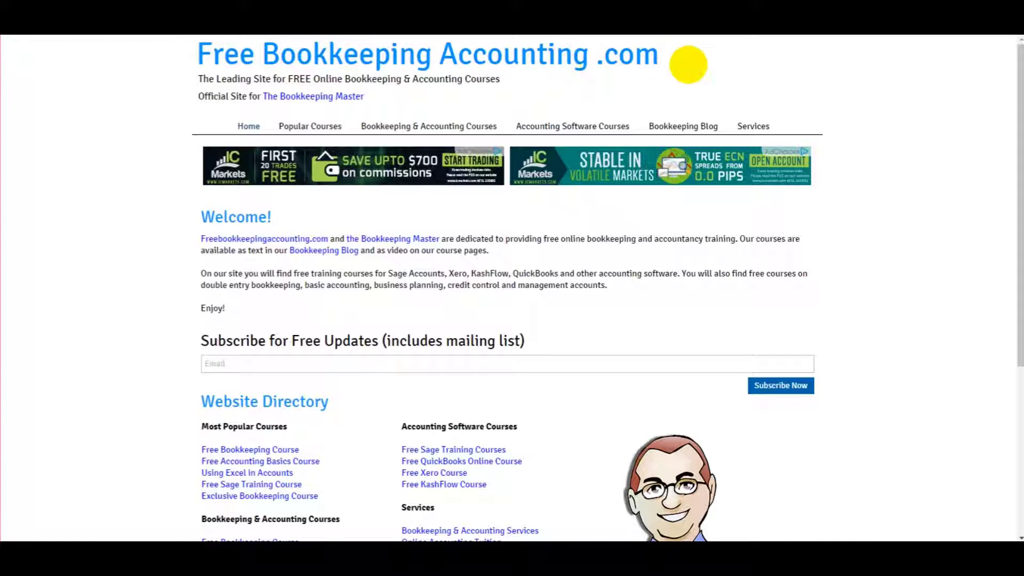
# Step: Open the Free QuickBooks Online Training page from Accounting Software Courses and scroll its course list
pyautogui.moveTo(570, 125)
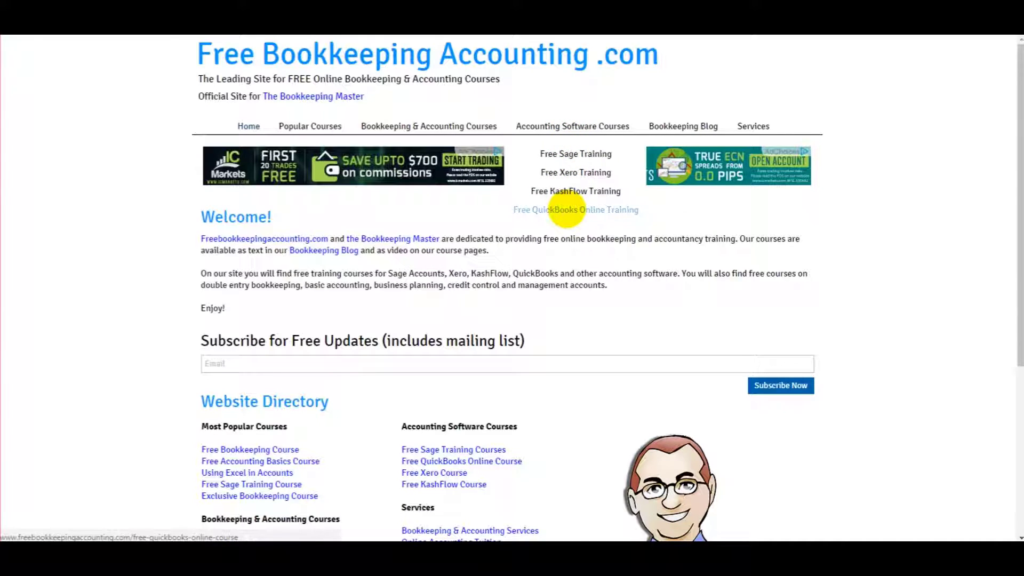
pyautogui.click(559, 210)
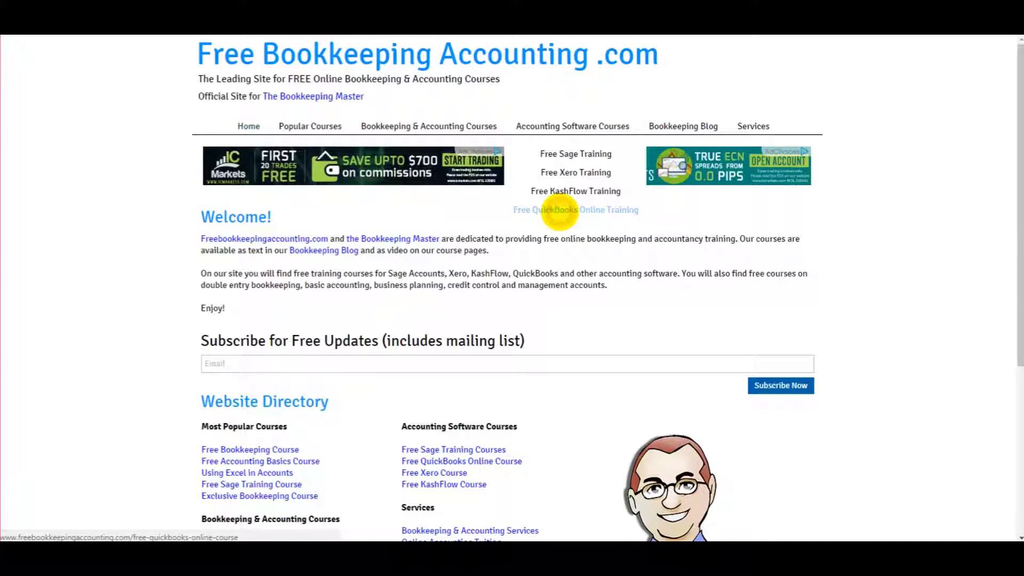
pyautogui.scroll(-3, 328, 109)
pyautogui.scroll(-4, 338, 258)
pyautogui.scroll(2, 338, 343)
pyautogui.scroll(3, 341, 349)
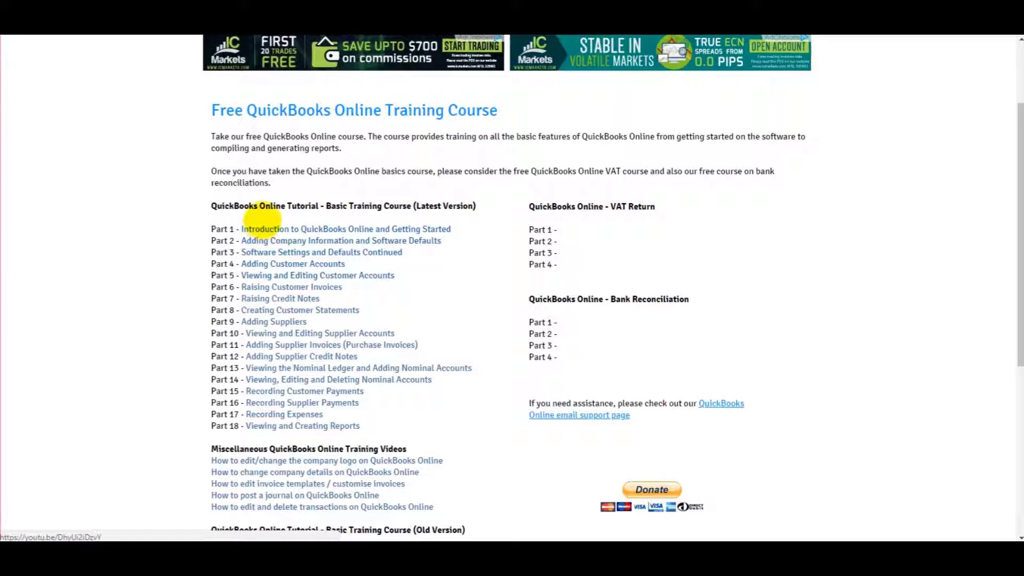
# Step: Highlight the latest-version tutorial and Basic Training Course headings, then return to the QuickBooks tab
pyautogui.moveTo(219, 205); pyautogui.dragTo(332, 206)
pyautogui.moveTo(403, 206); pyautogui.dragTo(346, 209)
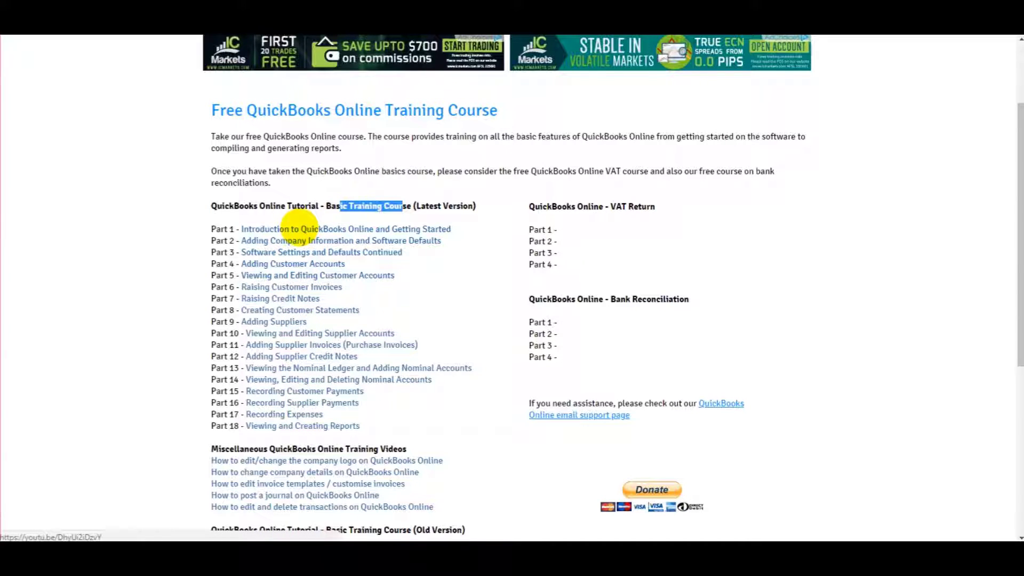
pyautogui.click(588, 293)
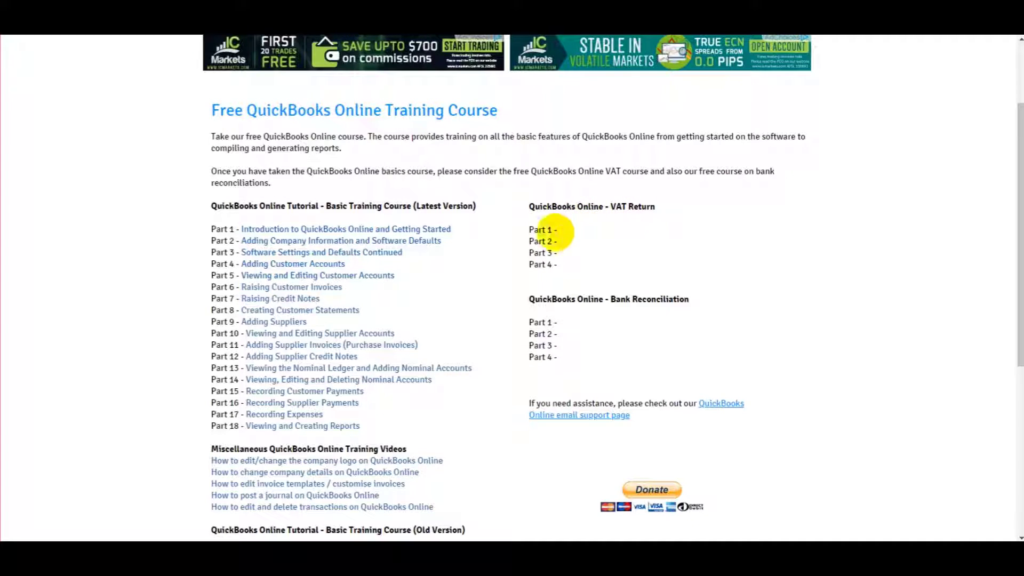
pyautogui.scroll(3, 587, 258)
pyautogui.moveTo(310, 126)
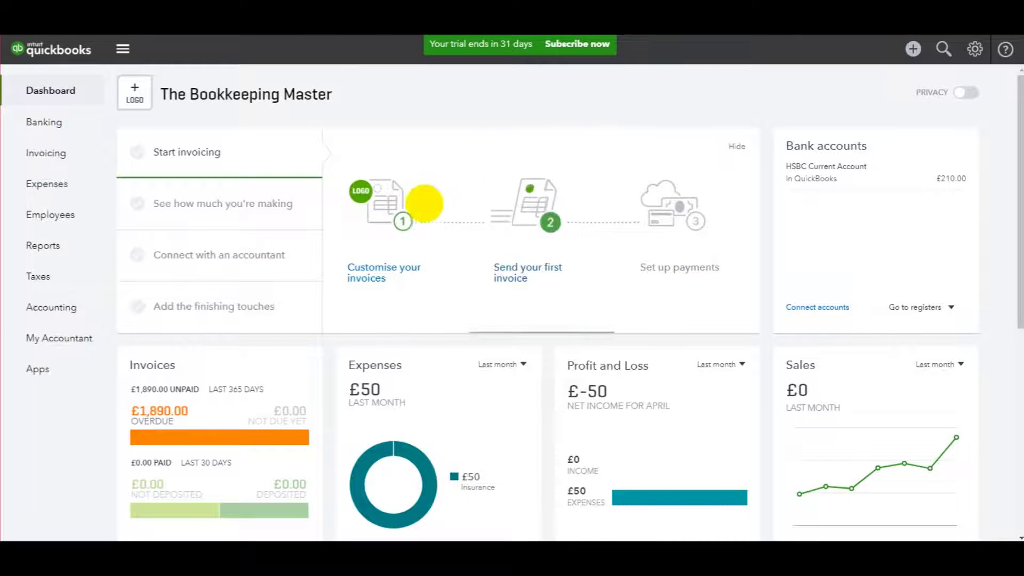
# Step: Bring the Bank rec Excel workbook to the front and maximise its window
pyautogui.scroll(-2, 394, 198)
pyautogui.scroll(2, 267, 197)
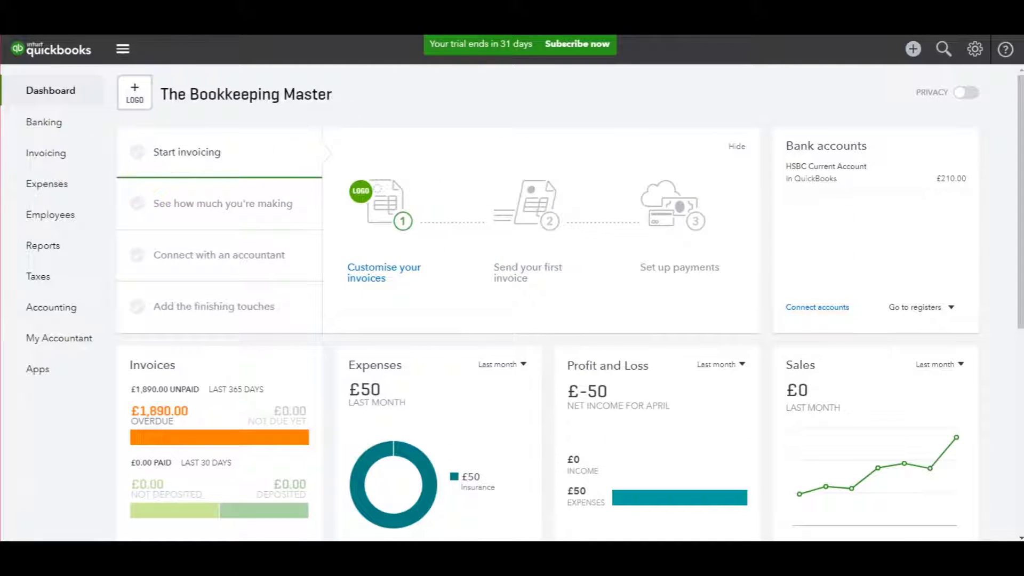
pyautogui.hotkey('alt', 'Tab')
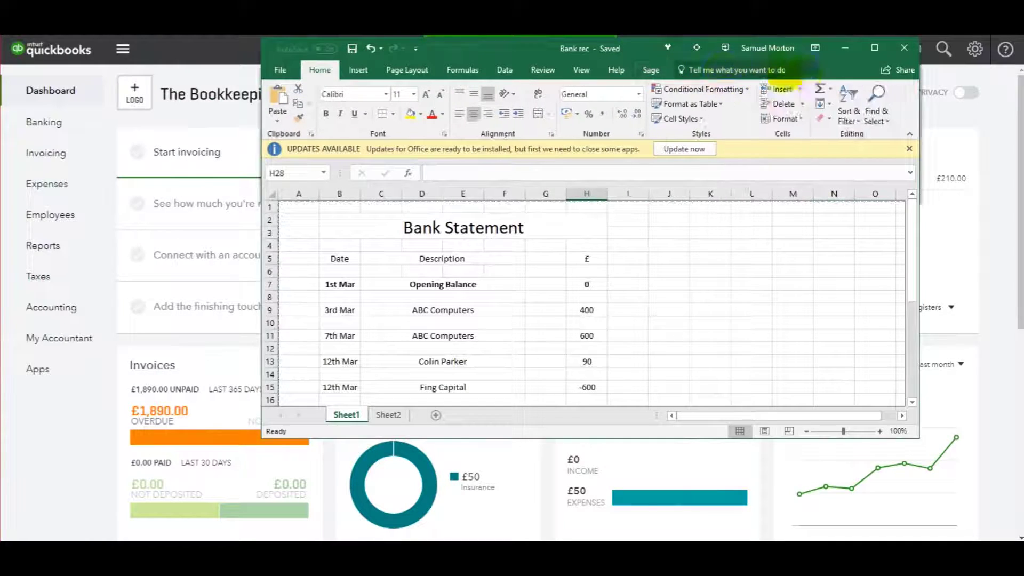
pyautogui.click(875, 48)
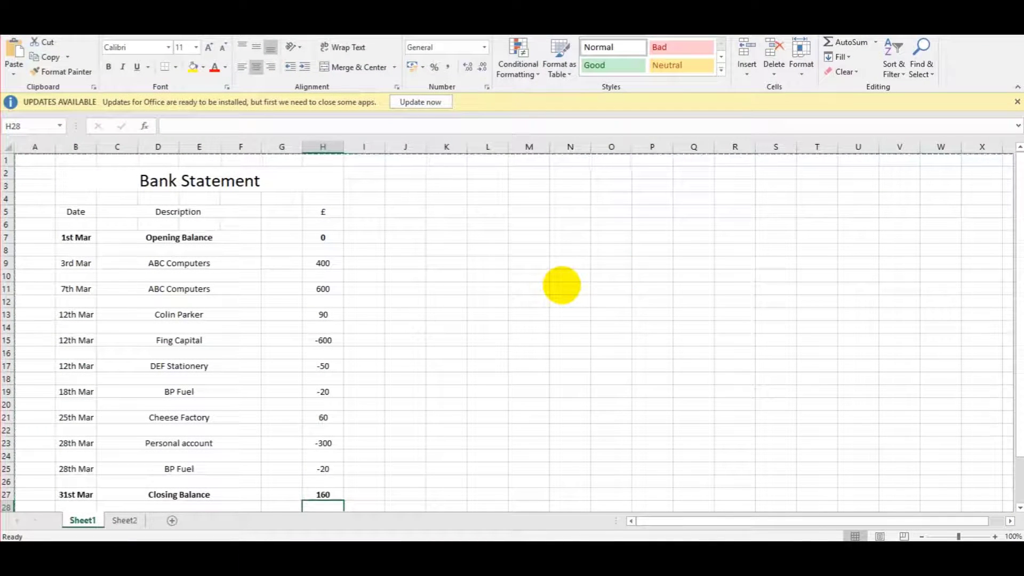
pyautogui.scroll(-6, 495, 272)
pyautogui.scroll(6, 459, 315)
# Step: Review Sheet1's March dates, opening balance and 31st Mar closing balance, ending on Sheet2's April statement
pyautogui.click(454, 315)
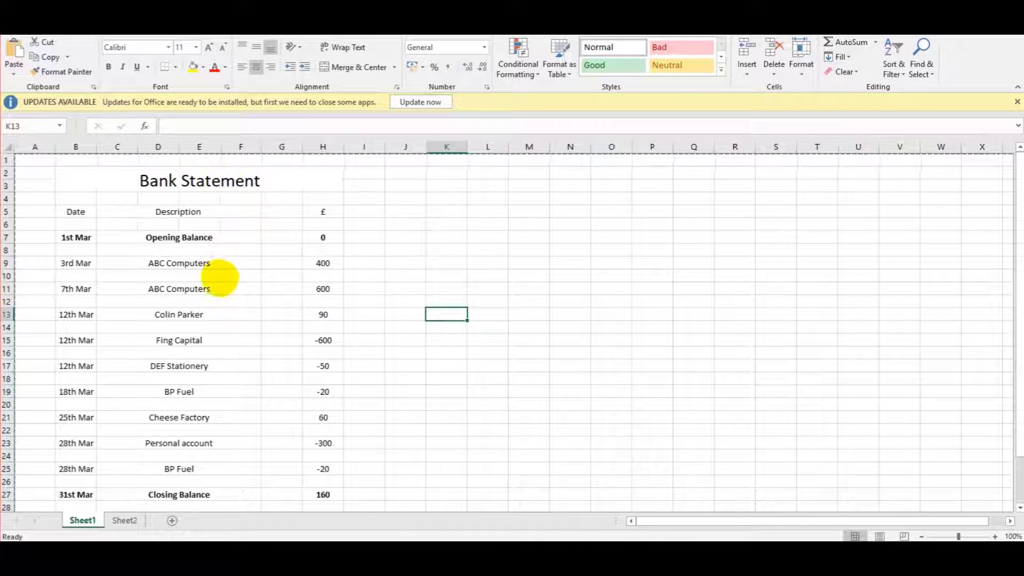
pyautogui.scroll(-1, 224, 262)
pyautogui.moveTo(72, 198); pyautogui.dragTo(75, 382)
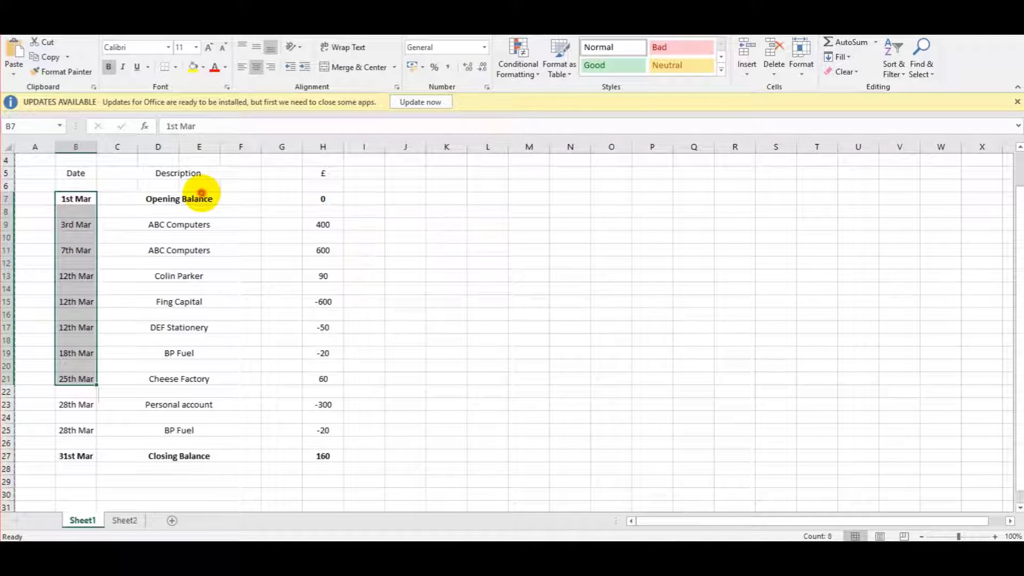
pyautogui.click(201, 196)
pyautogui.click(206, 454)
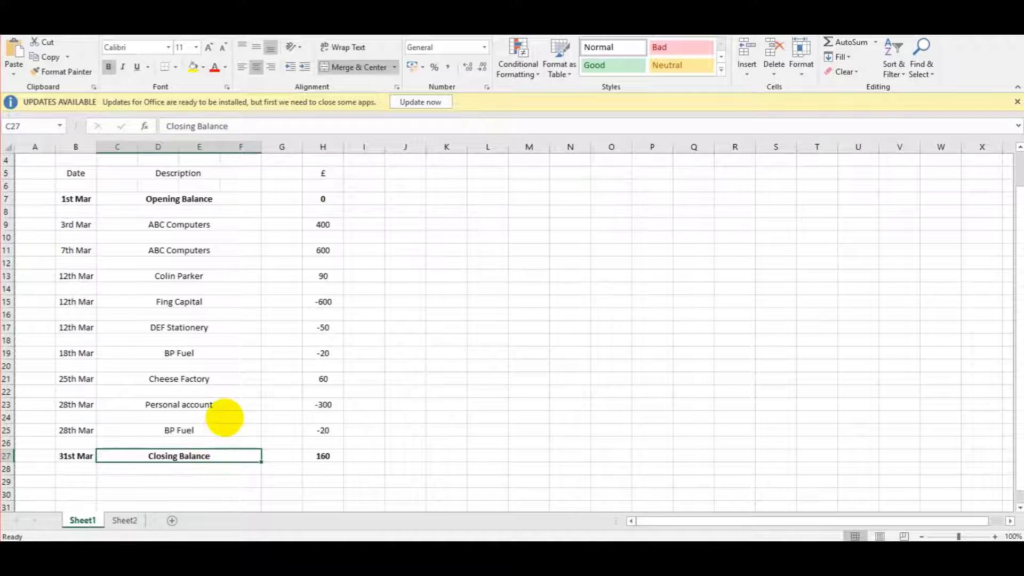
pyautogui.scroll(1, 224, 417)
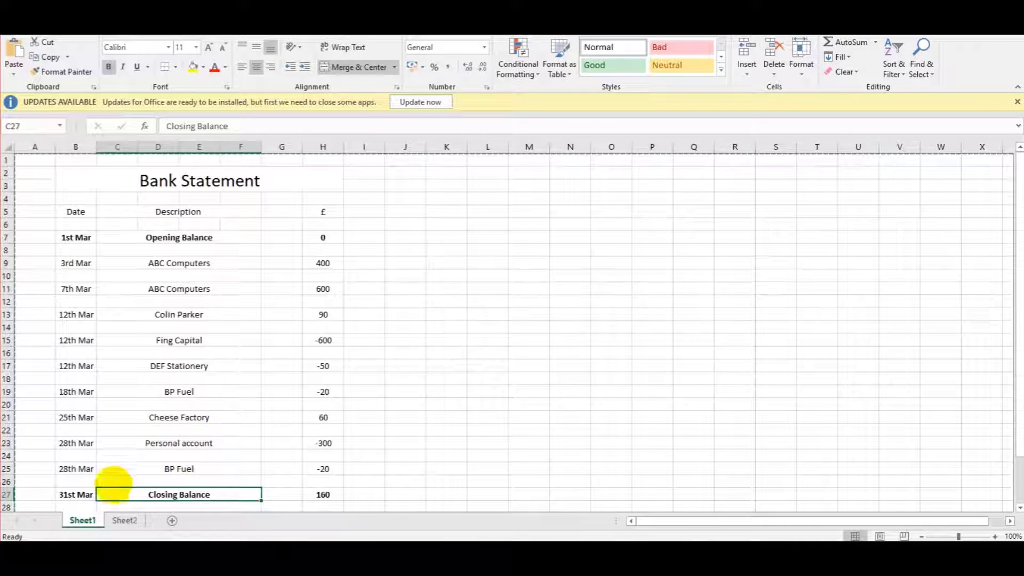
pyautogui.click(121, 520)
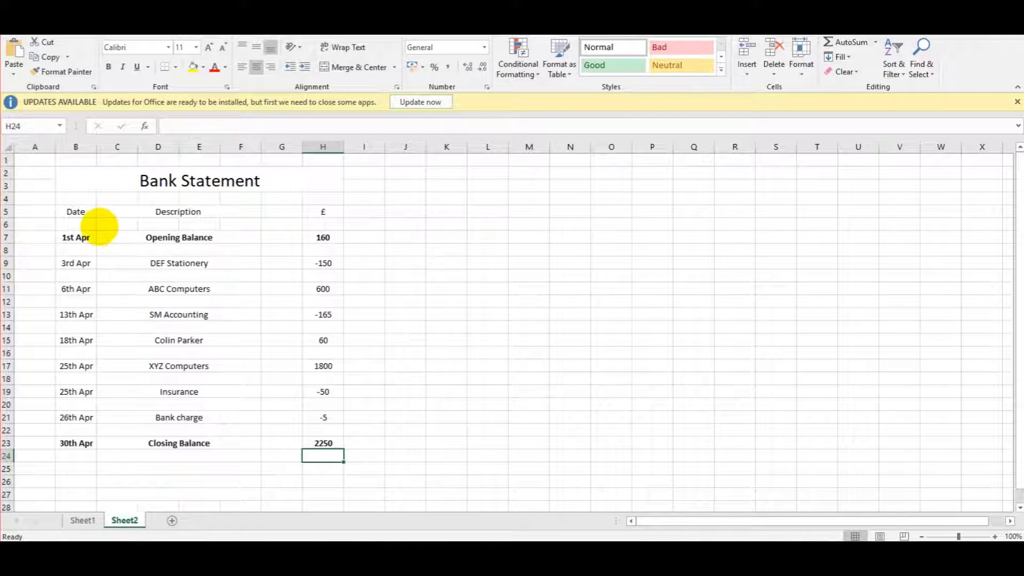
pyautogui.click(82, 520)
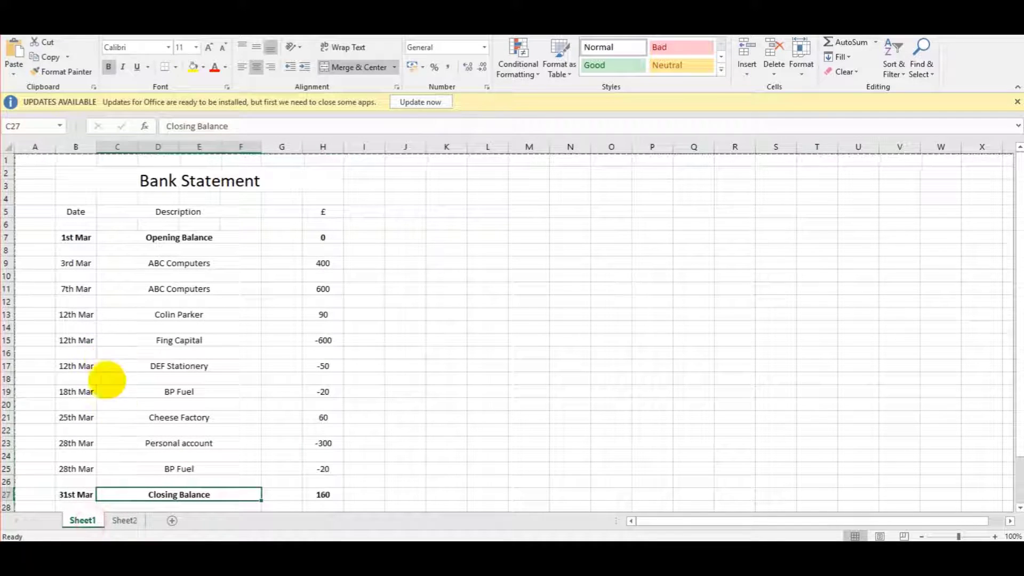
pyautogui.click(125, 521)
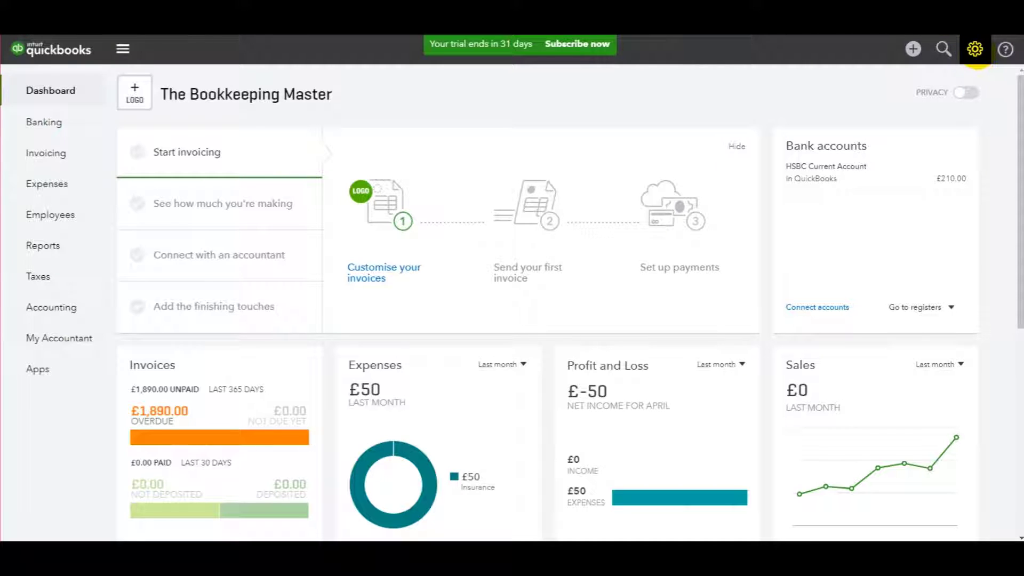
# Step: Choose Reconcile under Tools in the gear menu to reach the account reconciliation page
pyautogui.click(975, 50)
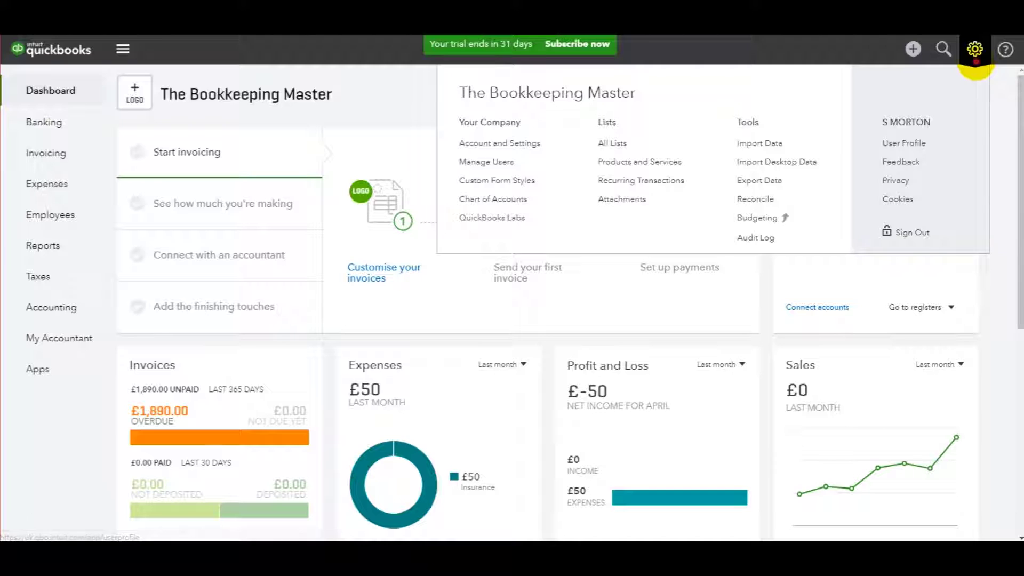
pyautogui.click(977, 50)
pyautogui.click(976, 54)
pyautogui.click(975, 53)
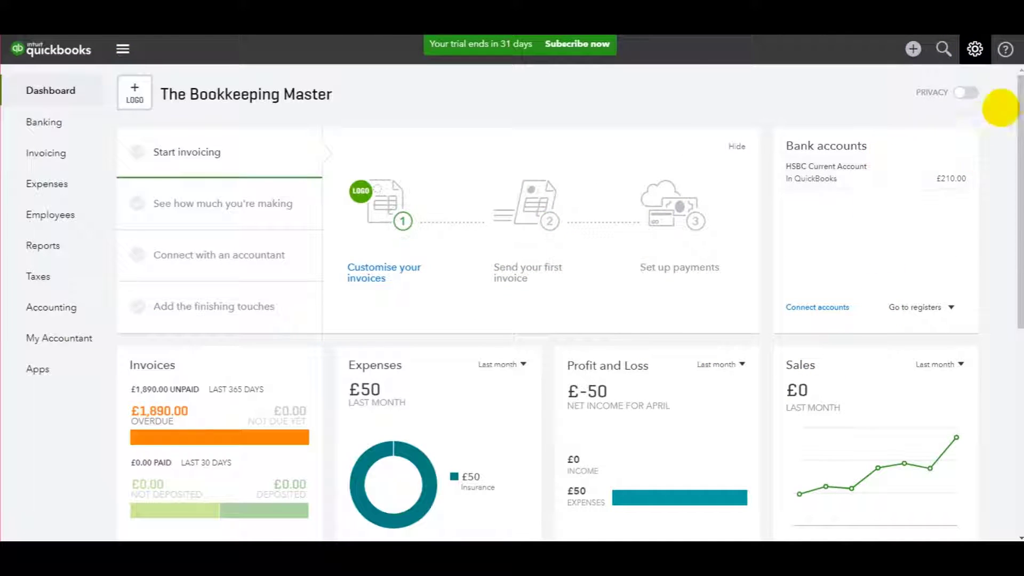
pyautogui.click(975, 49)
pyautogui.click(975, 49)
pyautogui.click(913, 49)
pyautogui.click(913, 49)
pyautogui.click(975, 49)
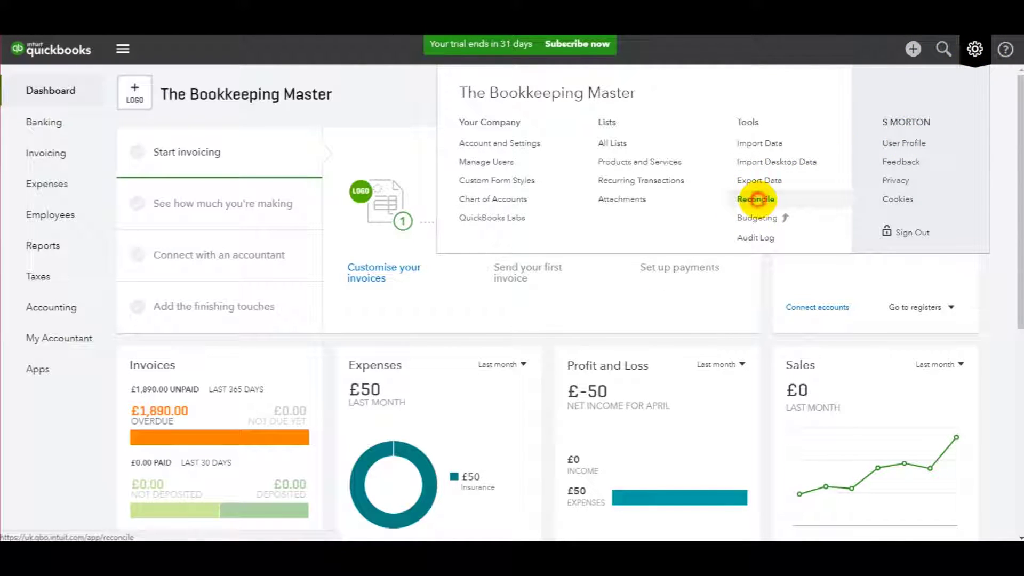
pyautogui.click(756, 199)
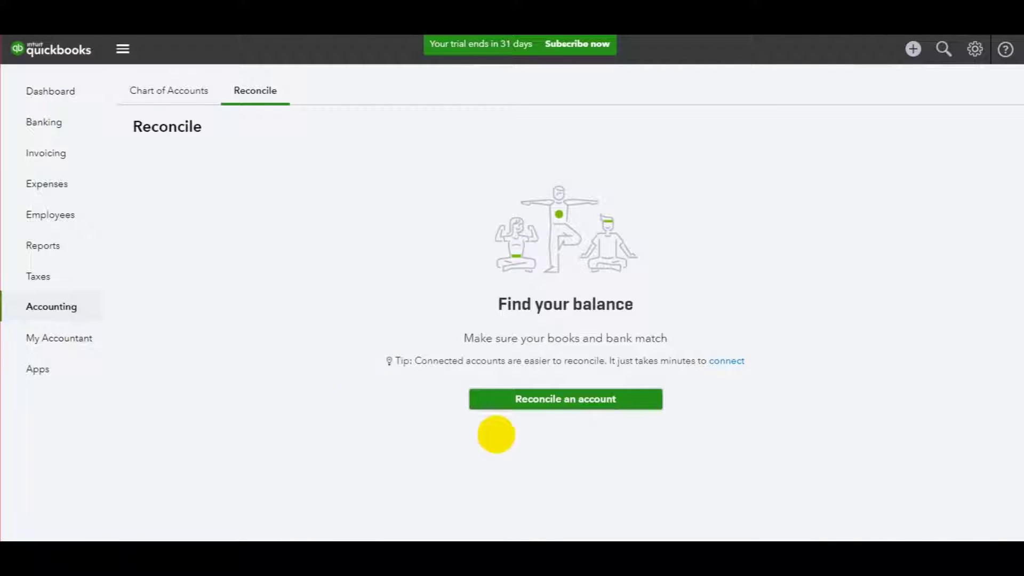
# Step: Begin reconciling via Let's do it and open the Account dropdown list
pyautogui.click(524, 398)
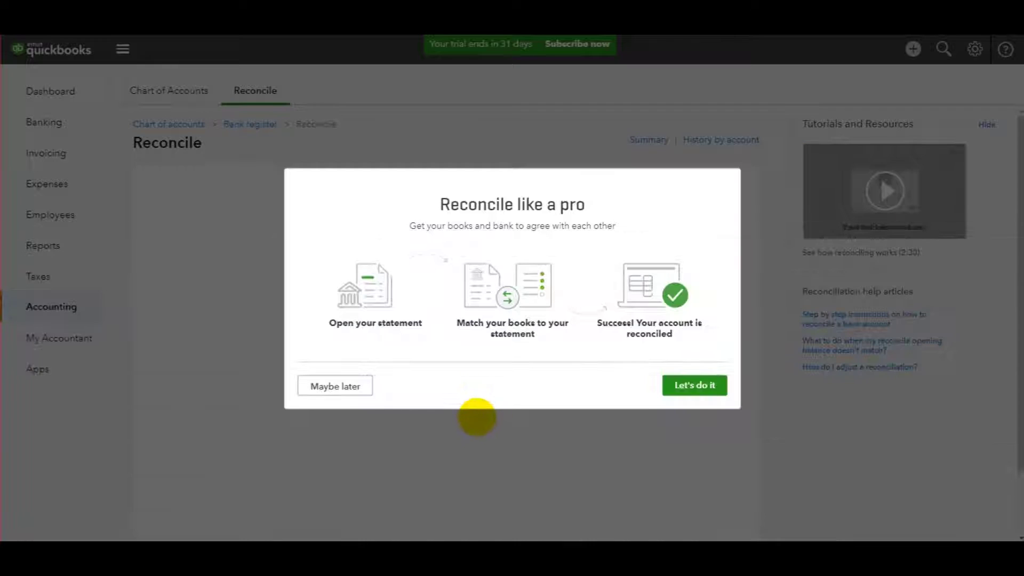
pyautogui.click(694, 385)
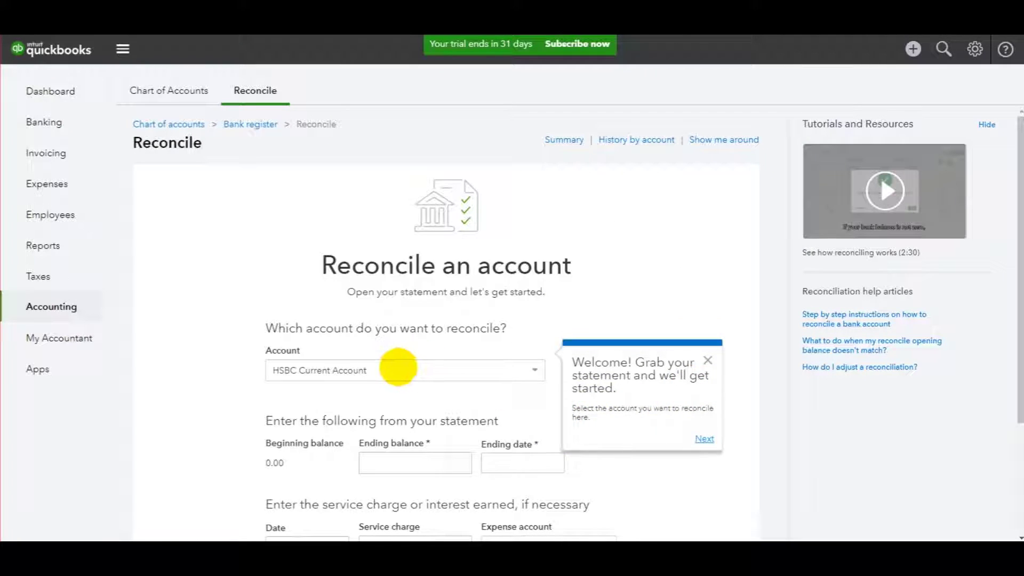
pyautogui.click(395, 368)
pyautogui.scroll(-2, 393, 389)
pyautogui.scroll(-2, 318, 430)
pyautogui.scroll(-2, 214, 422)
# Step: Pick HSBC Current Account as the account to reconcile and switch to the Excel bank statement
pyautogui.scroll(-2, 394, 327)
pyautogui.scroll(-4, 395, 328)
pyautogui.scroll(3, 396, 330)
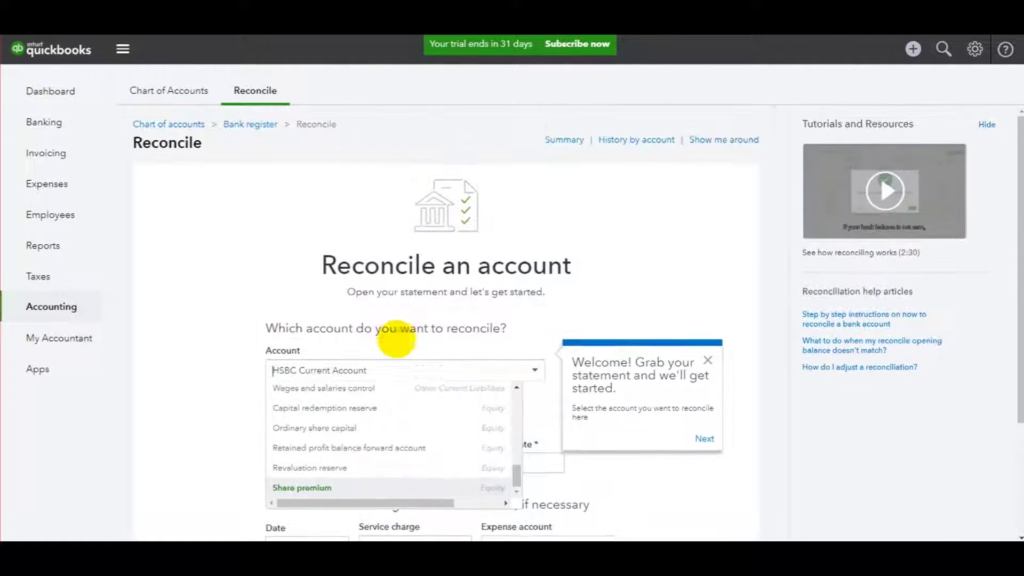
pyautogui.scroll(10, 496, 450)
pyautogui.scroll(2, 489, 448)
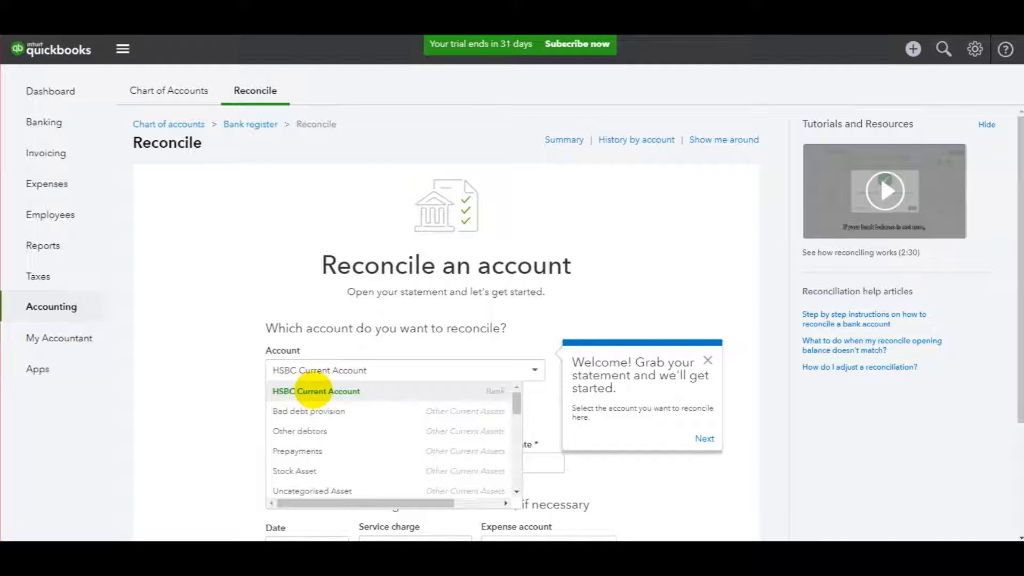
pyautogui.click(333, 391)
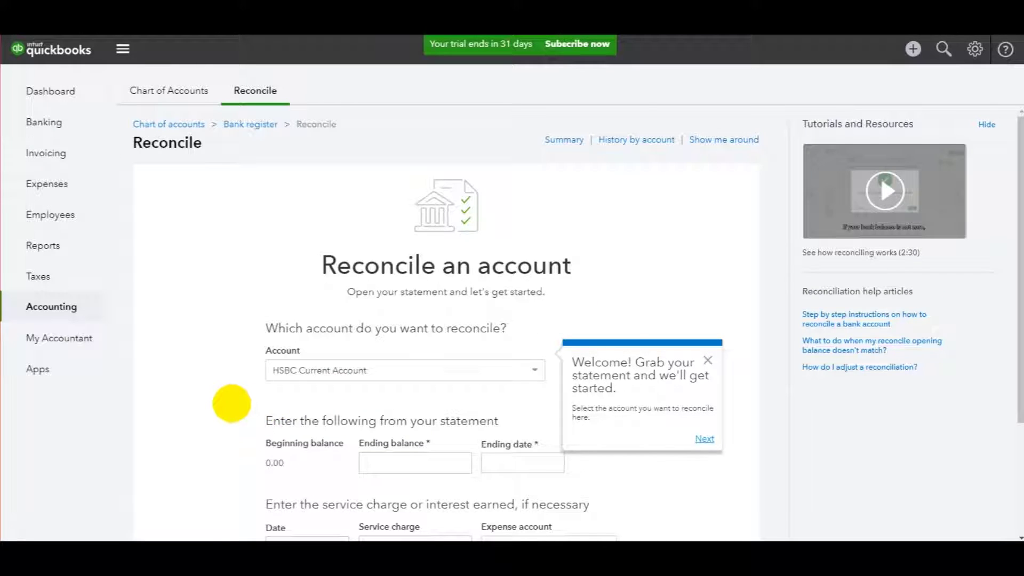
pyautogui.scroll(-3, 231, 403)
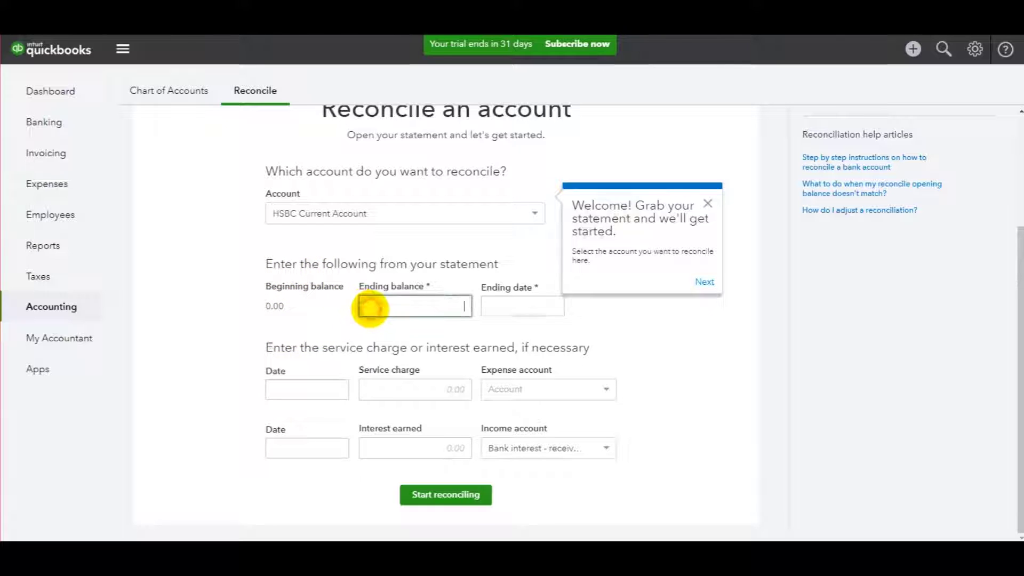
pyautogui.hotkey('alt', 'Tab')
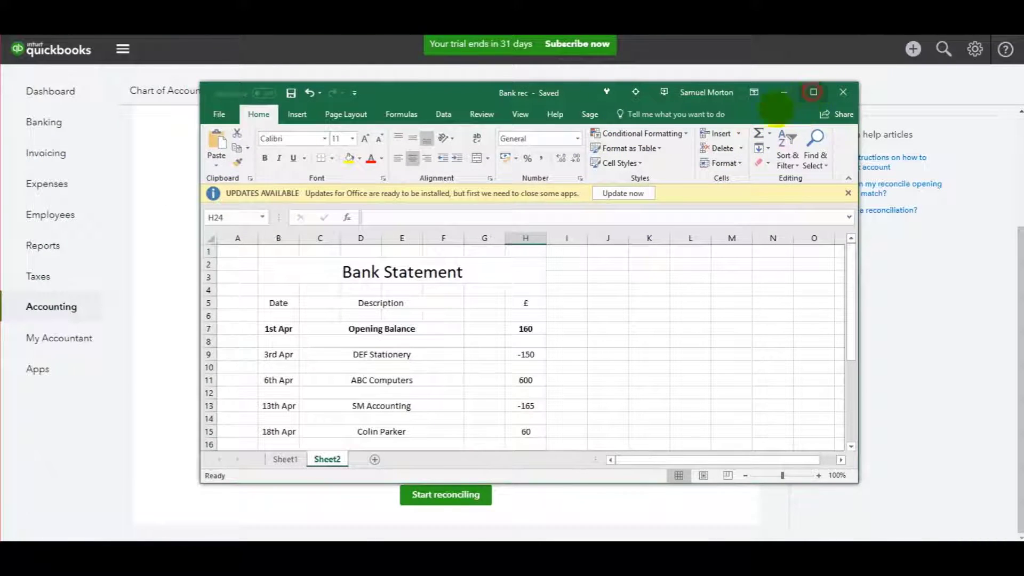
# Step: Maximise Excel, show Sheet1's March statement and check the Opening Balance of 0
pyautogui.click(813, 92)
pyautogui.click(80, 520)
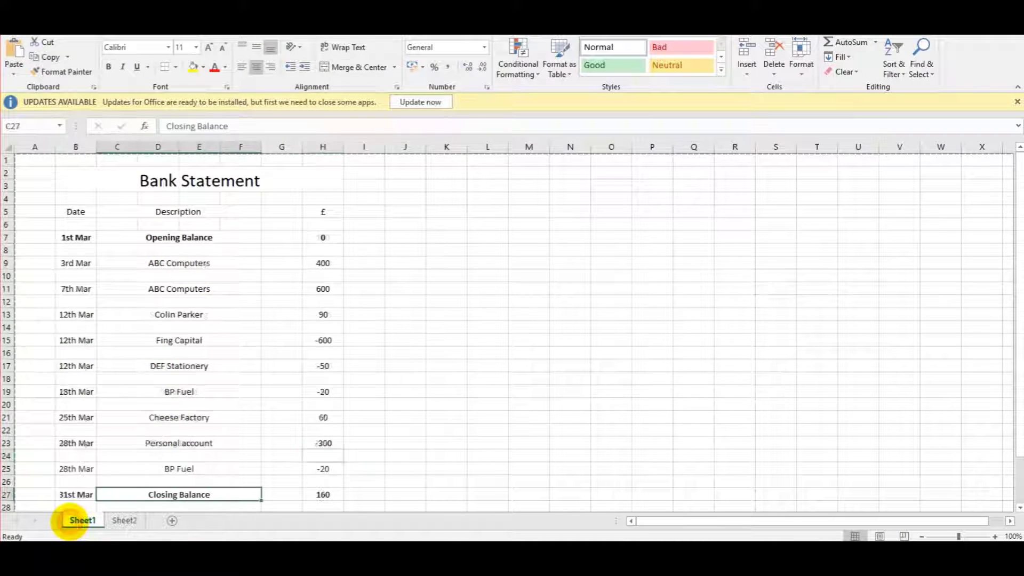
pyautogui.moveTo(76, 238); pyautogui.dragTo(322, 235)
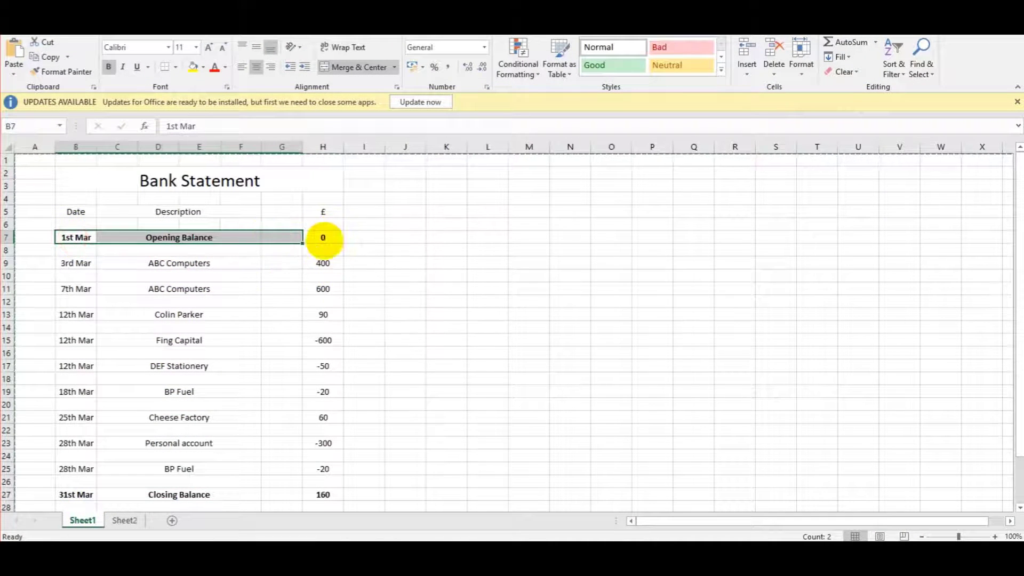
pyautogui.click(322, 235)
# Step: Check the Closing Balance row: dated 31st Mar with a balance of 160
pyautogui.scroll(-2, 208, 424)
pyautogui.moveTo(76, 417); pyautogui.dragTo(282, 417)
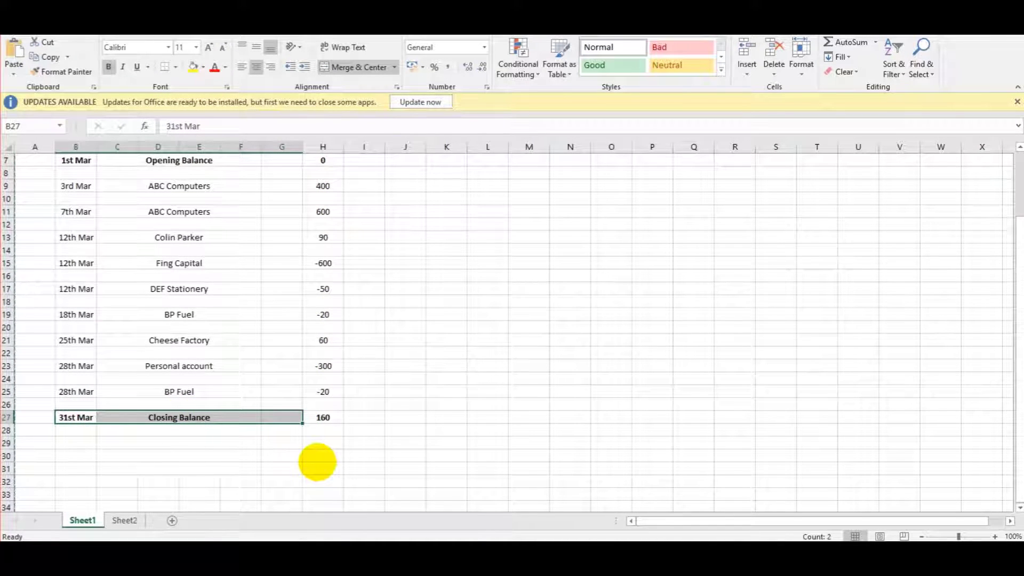
pyautogui.scroll(2, 322, 417)
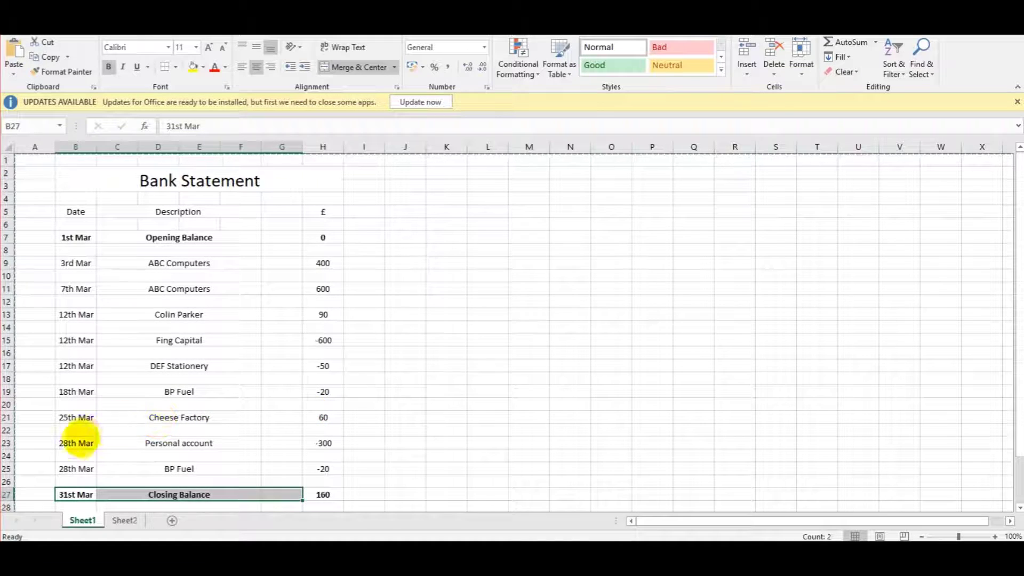
pyautogui.click(75, 493)
pyautogui.scroll(-1, 320, 458)
pyautogui.click(322, 456)
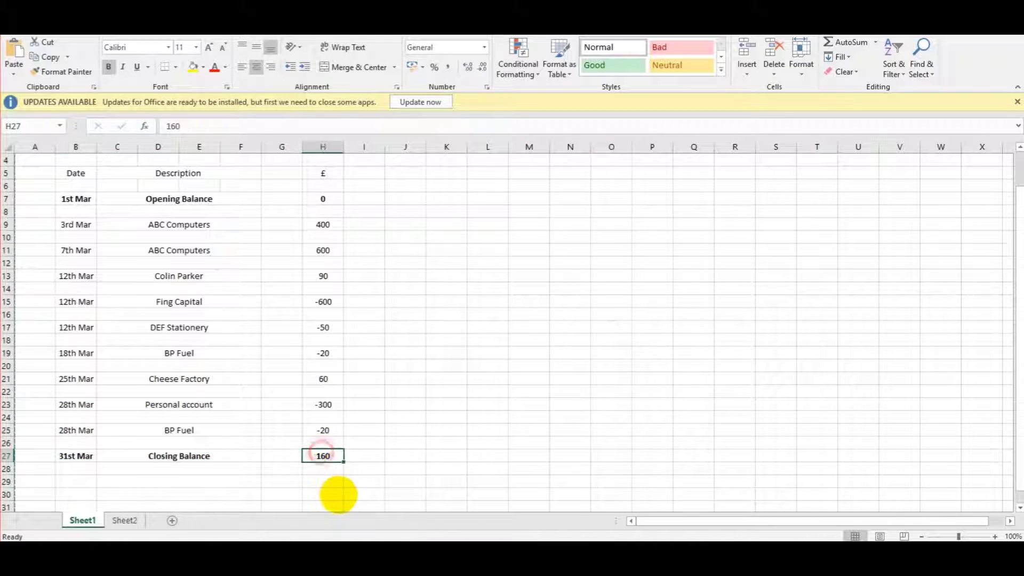
# Step: Select the whole amounts column H5 to H27 for review, then clear the selection
pyautogui.scroll(1, 350, 485)
pyautogui.moveTo(322, 211); pyautogui.dragTo(322, 485)
pyautogui.click(408, 404)
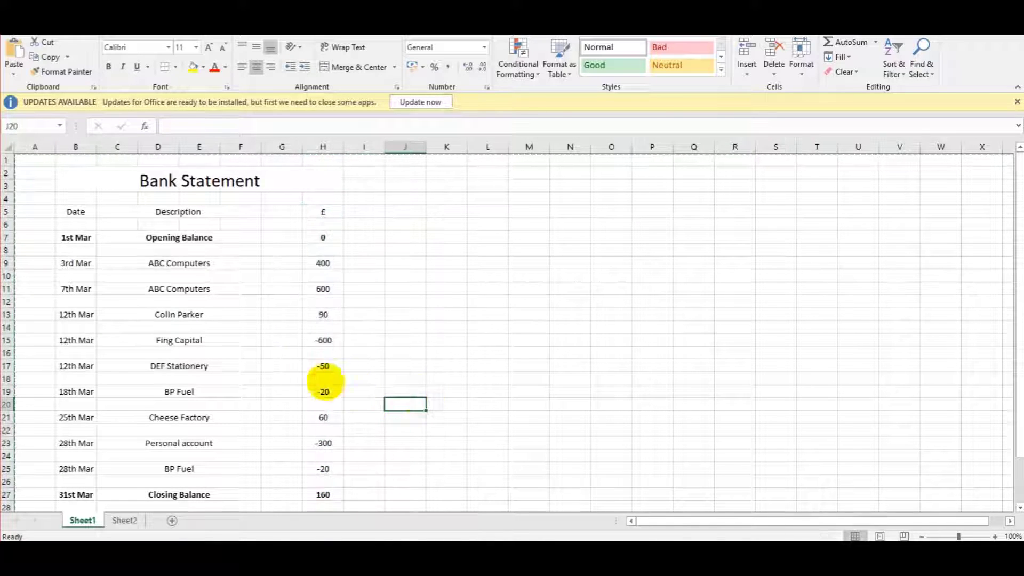
pyautogui.moveTo(323, 211); pyautogui.dragTo(320, 495)
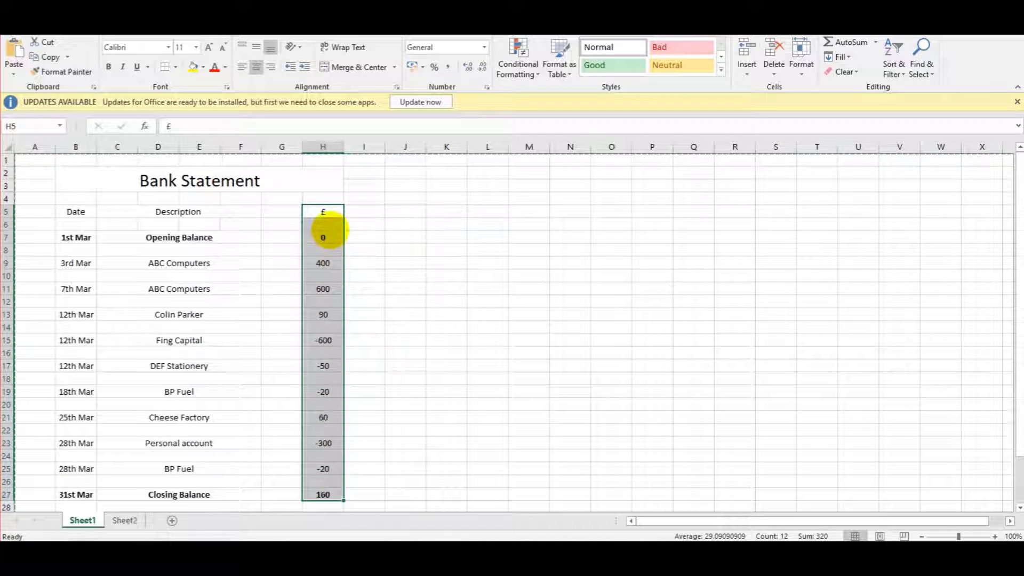
pyautogui.click(617, 305)
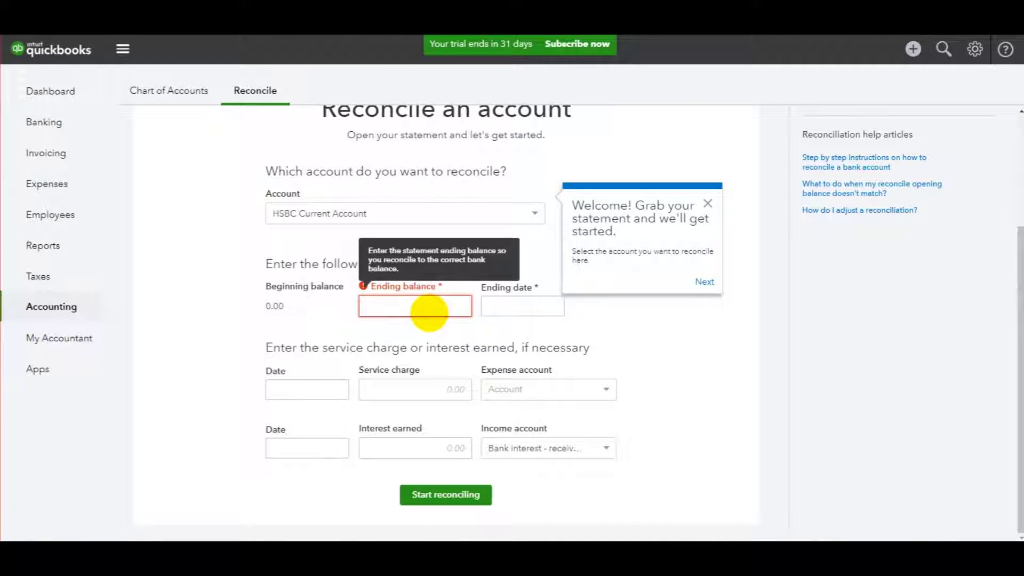
# Step: Enter 160 as the ending balance and pick 31 March 2018 as the ending date
pyautogui.write('160.00')
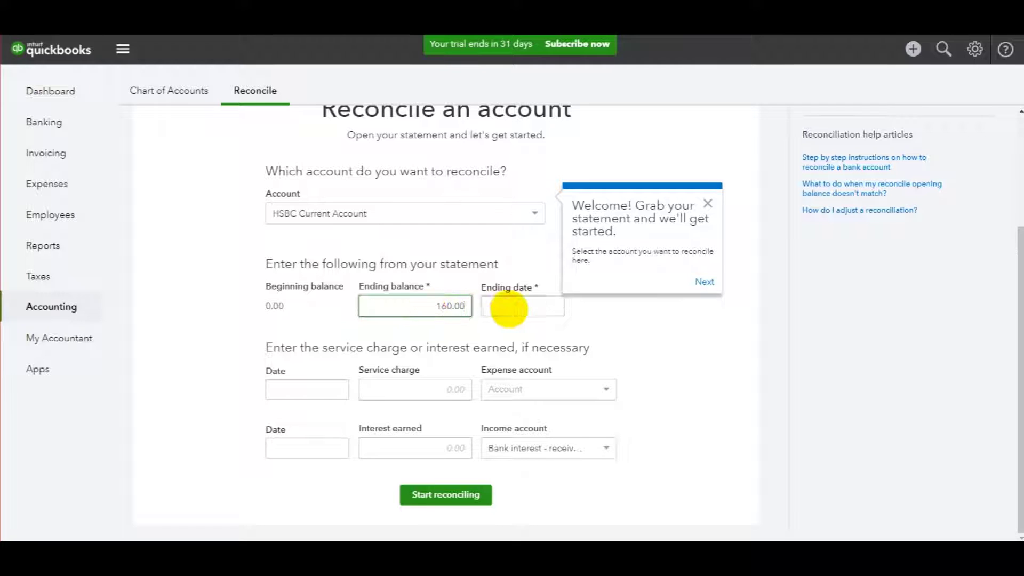
pyautogui.click(508, 308)
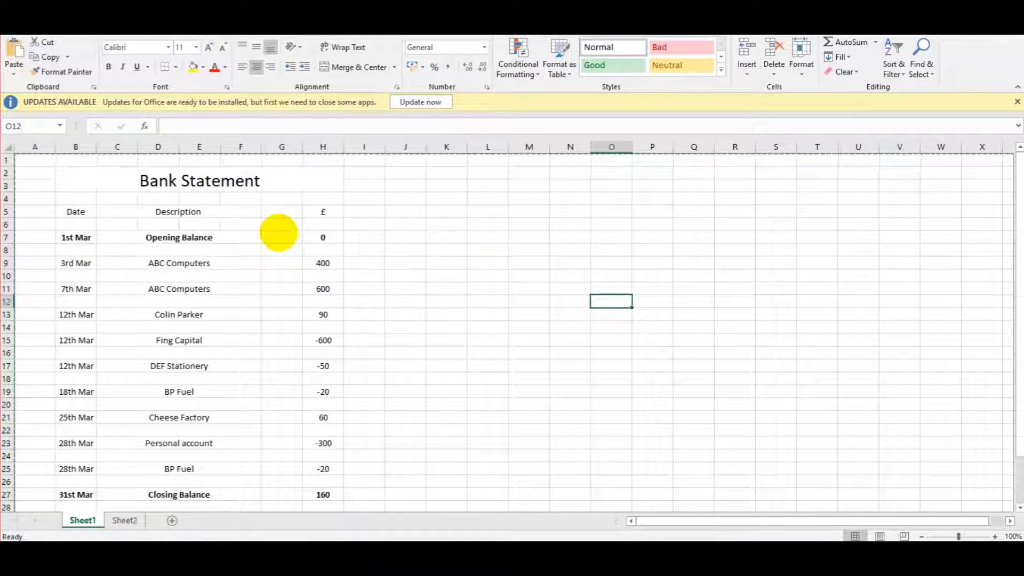
pyautogui.scroll(-1, 276, 234)
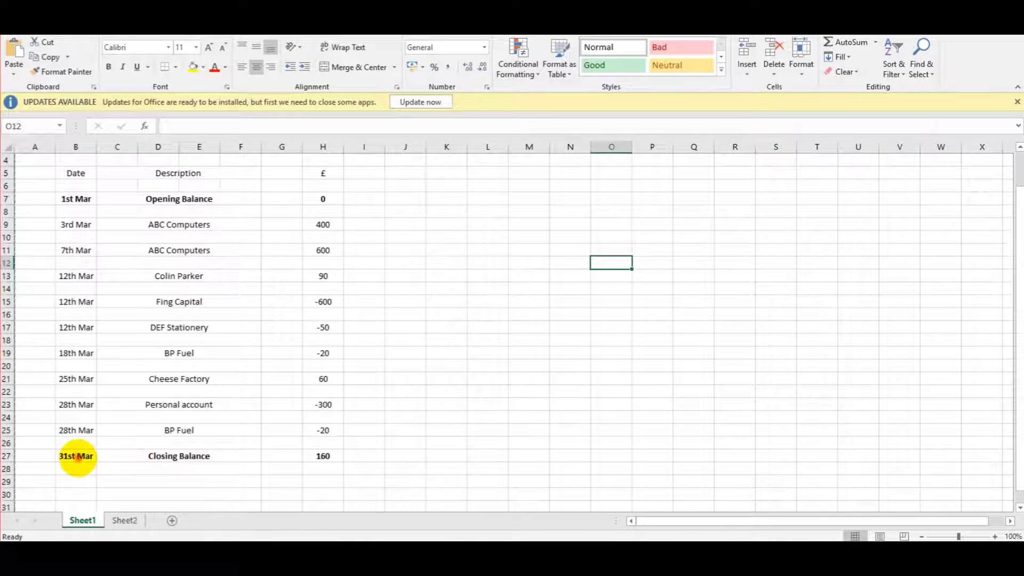
pyautogui.click(76, 456)
pyautogui.scroll(1, 222, 485)
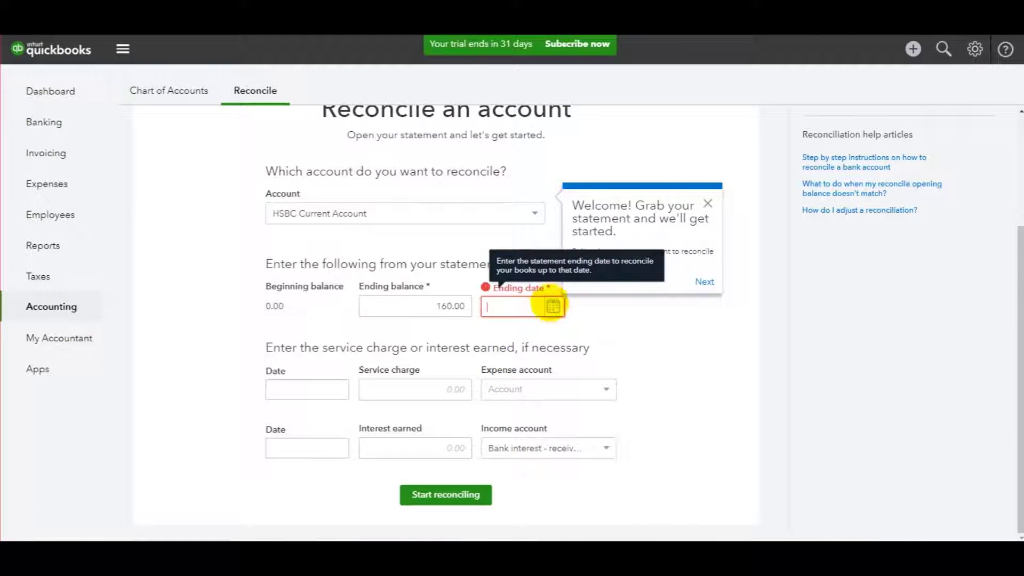
pyautogui.click(551, 306)
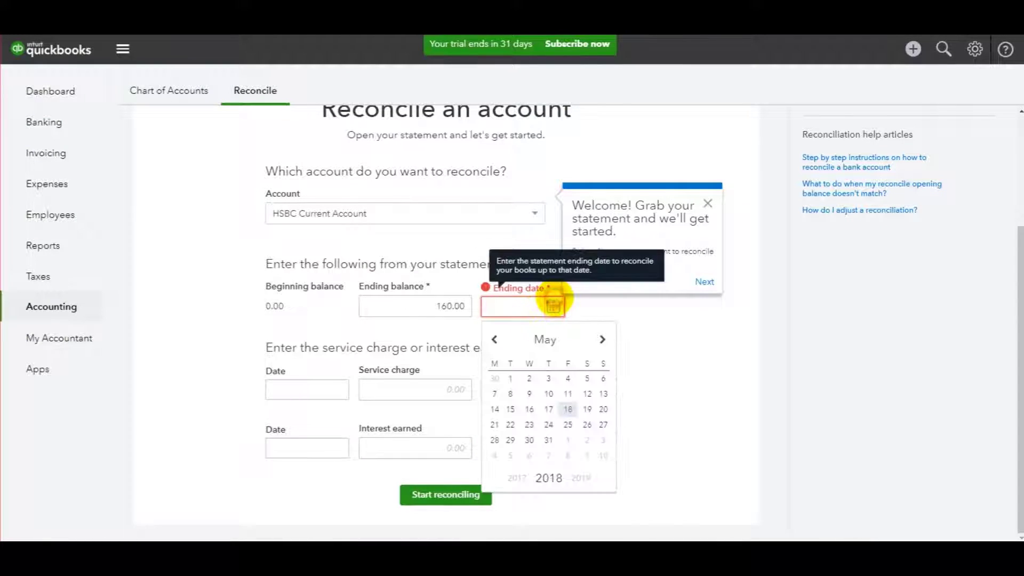
pyautogui.click(494, 336)
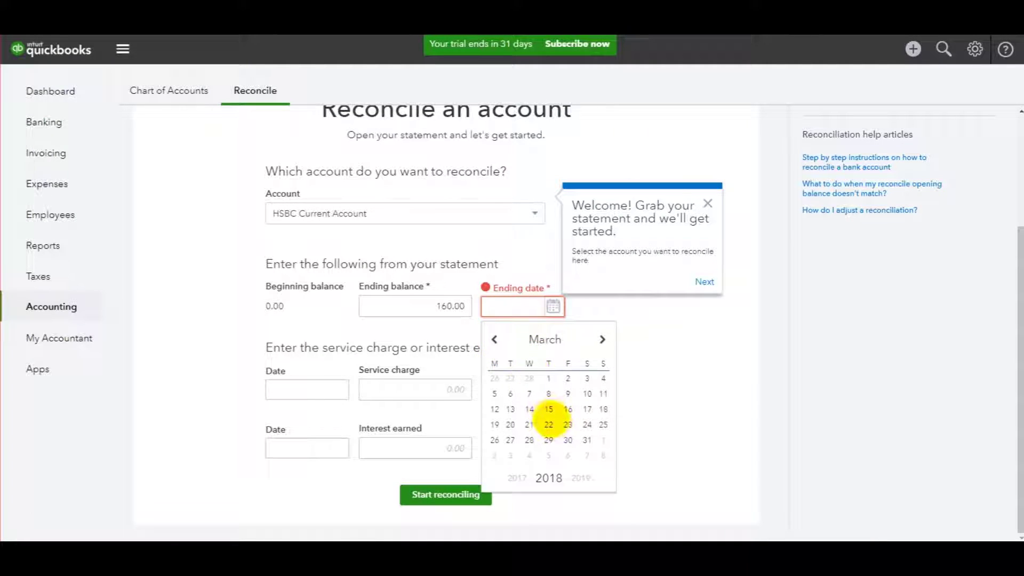
pyautogui.click(585, 439)
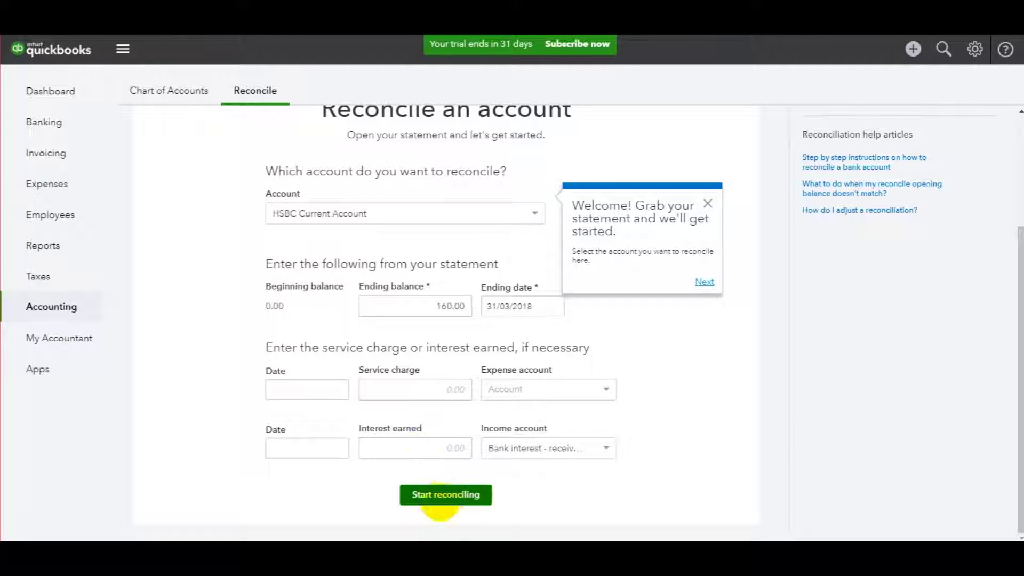
# Step: Start reconciling the HSBC Current Account and dismiss the transactions tour tip
pyautogui.click(449, 500)
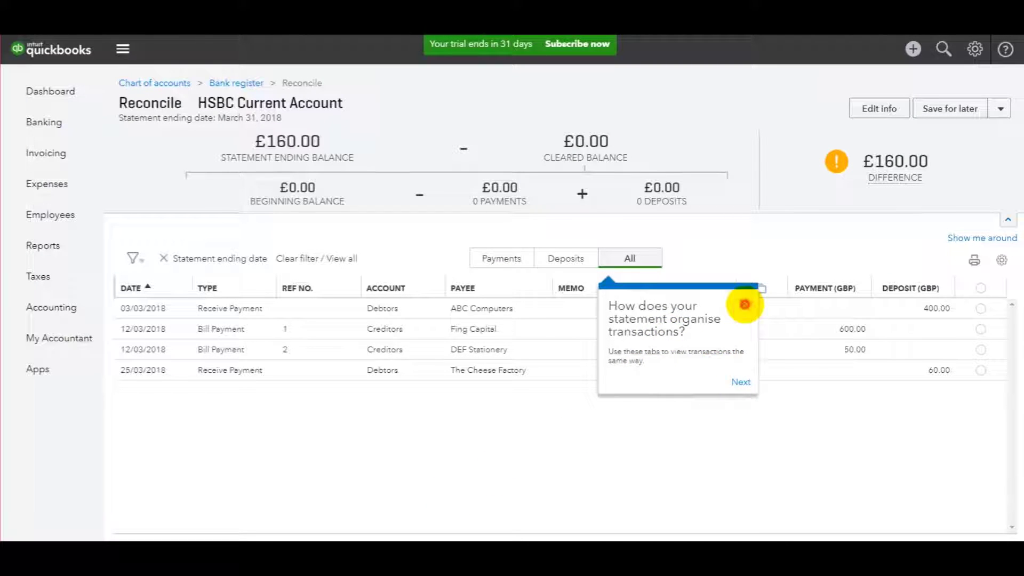
pyautogui.click(745, 304)
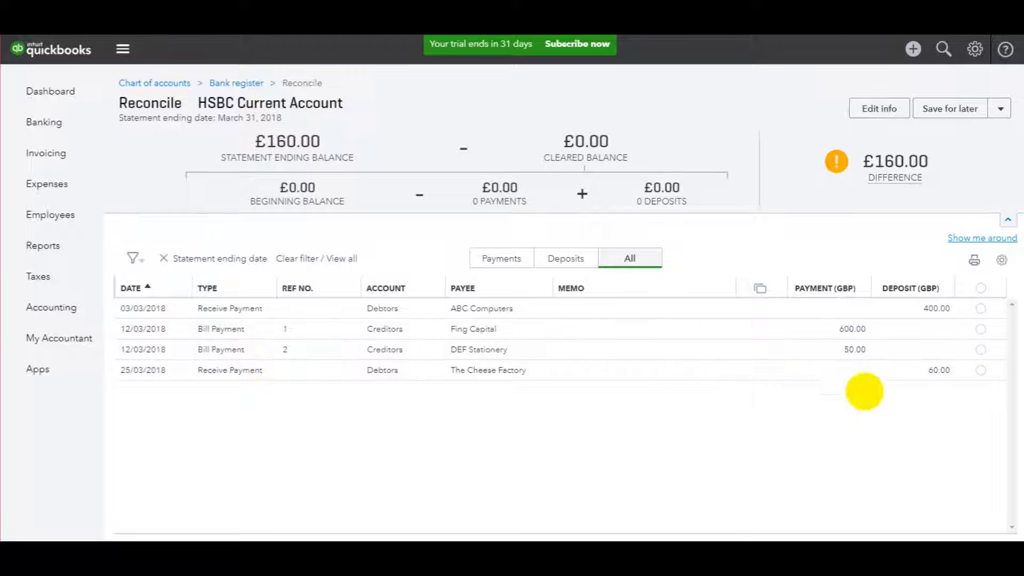
pyautogui.click(981, 308)
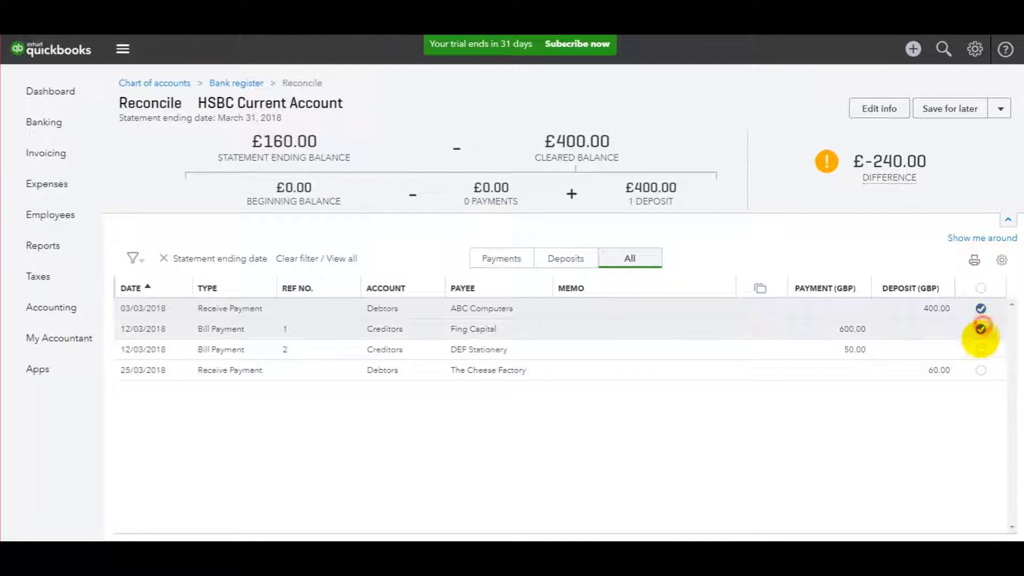
pyautogui.click(980, 350)
pyautogui.click(980, 370)
pyautogui.click(982, 348)
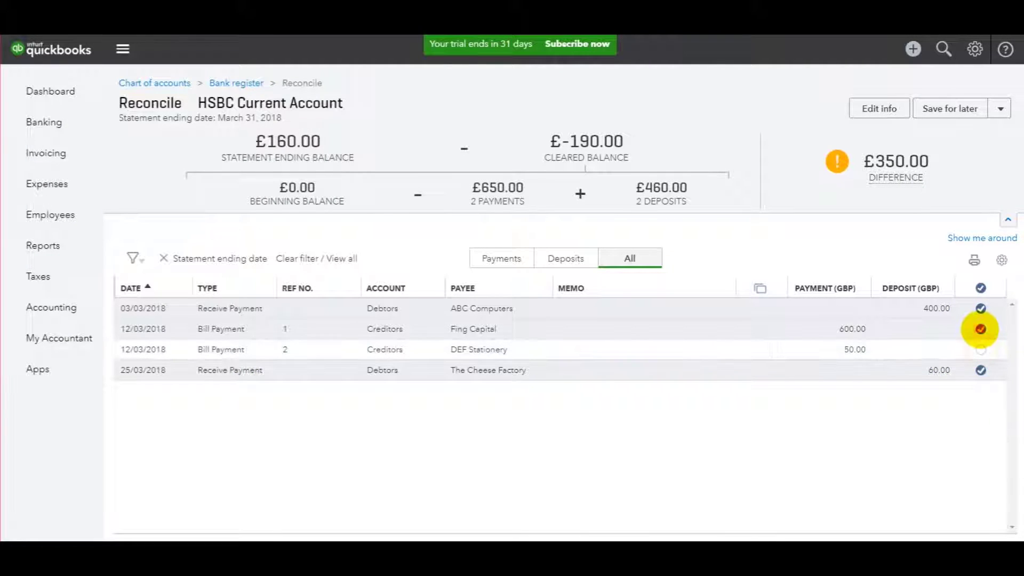
pyautogui.click(980, 329)
pyautogui.click(980, 371)
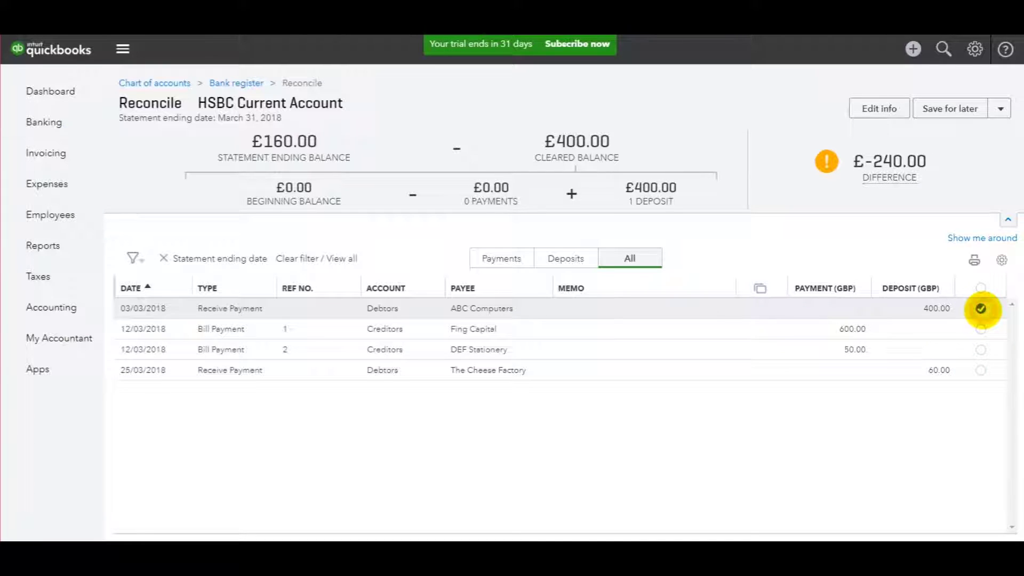
pyautogui.click(981, 308)
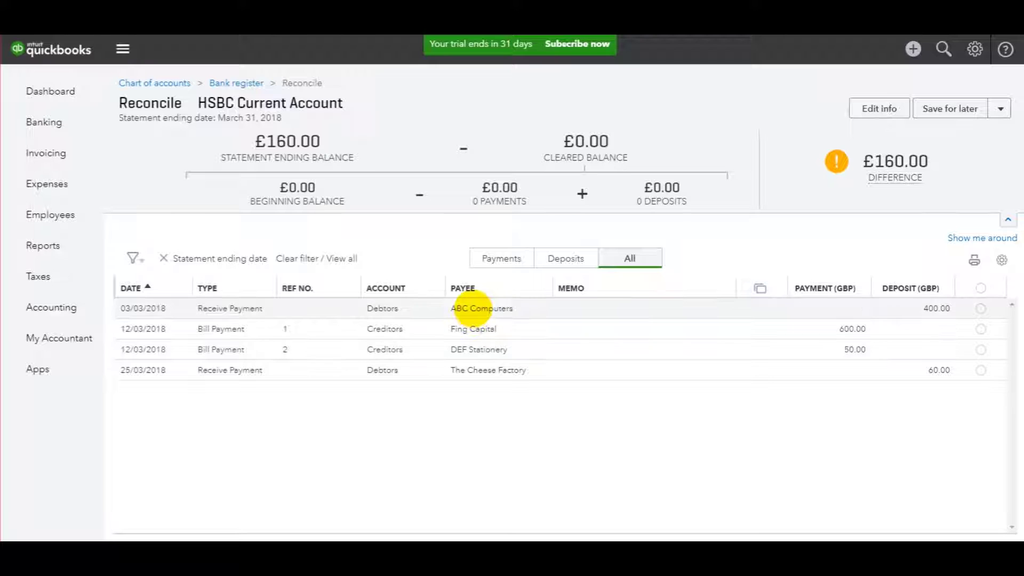
pyautogui.click(472, 309)
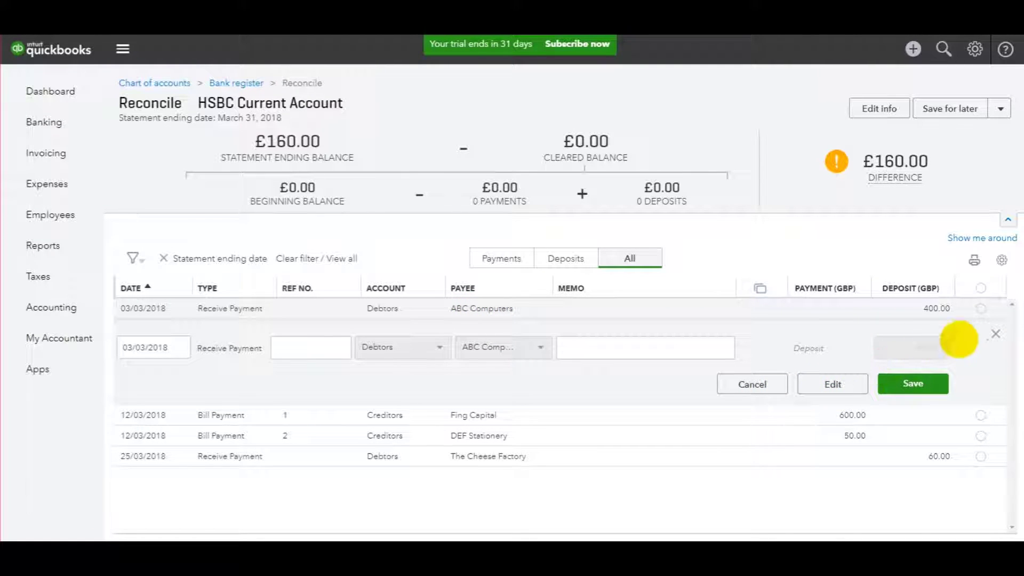
pyautogui.click(995, 334)
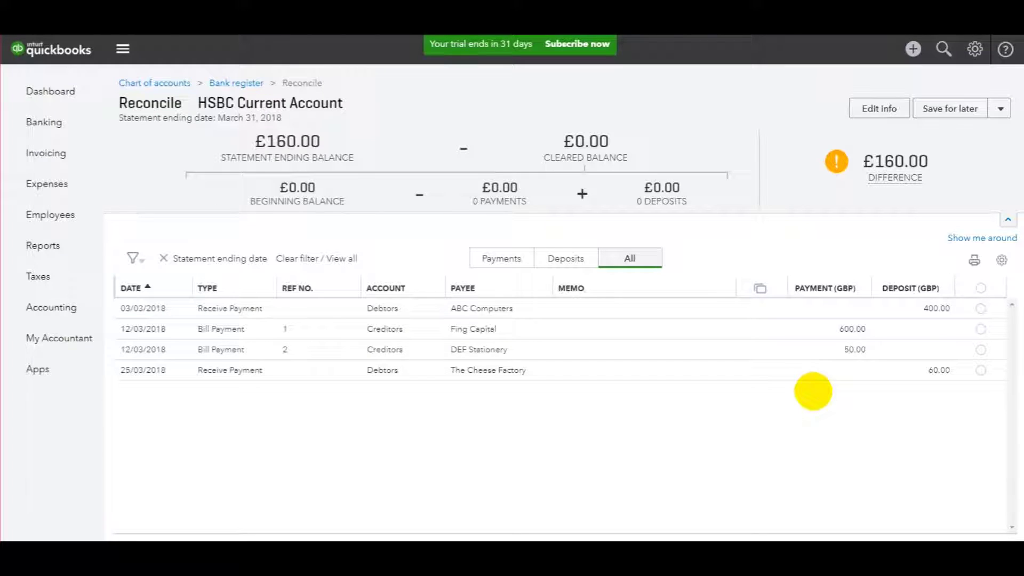
pyautogui.moveTo(883, 170)
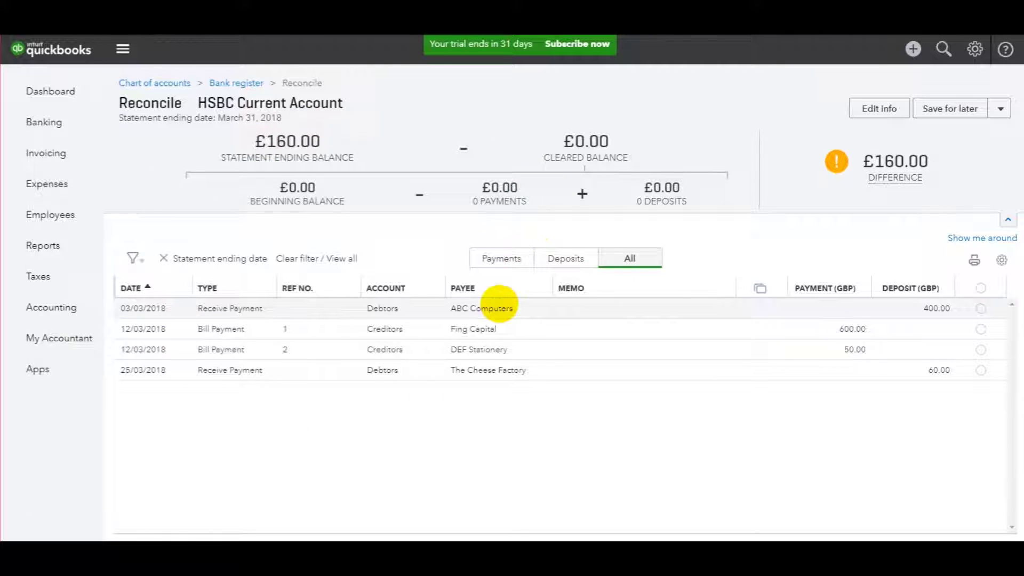
pyautogui.moveTo(837, 160)
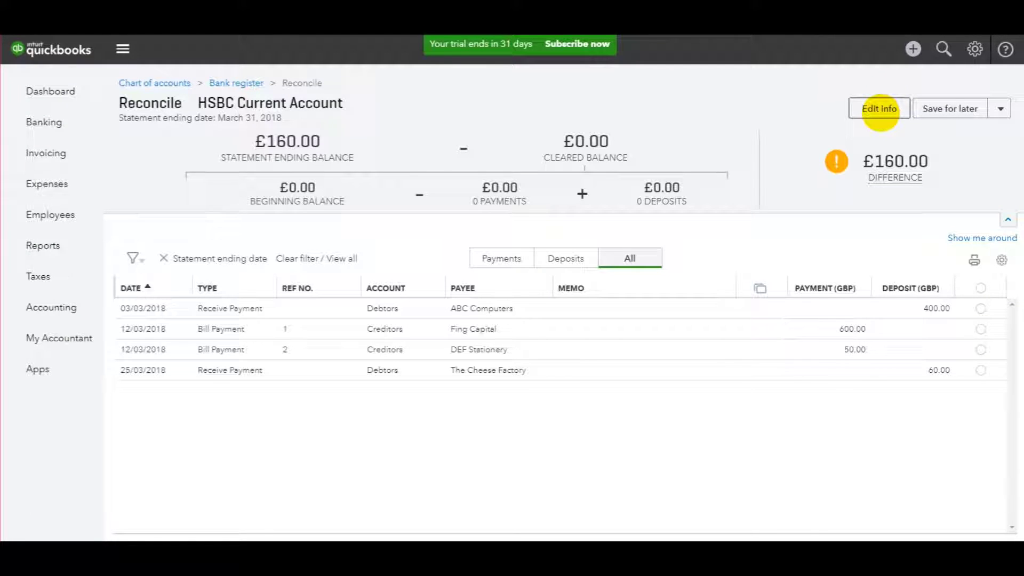
# Step: Open the statement details with Edit info and close them without changes
pyautogui.click(880, 110)
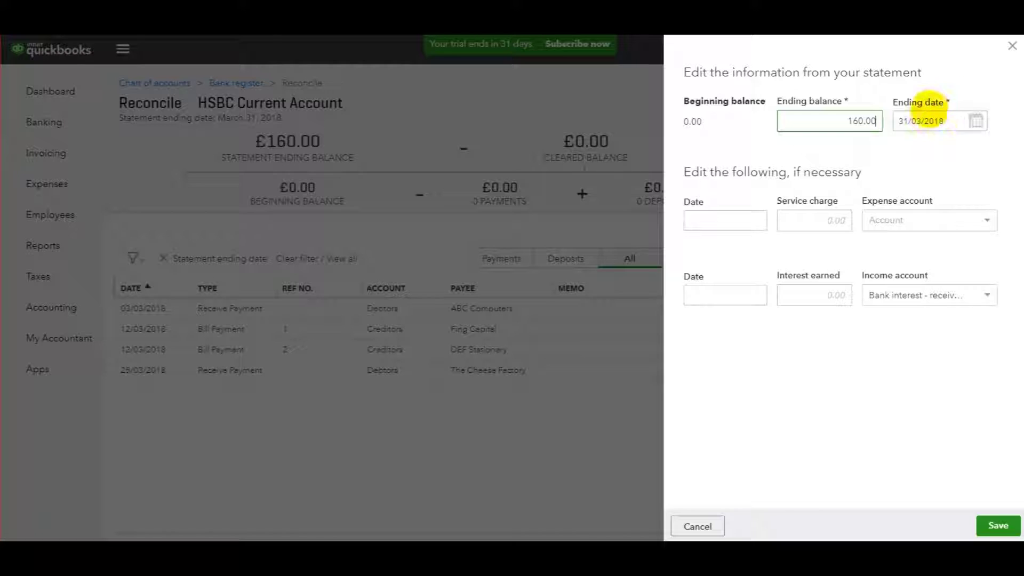
pyautogui.click(1012, 46)
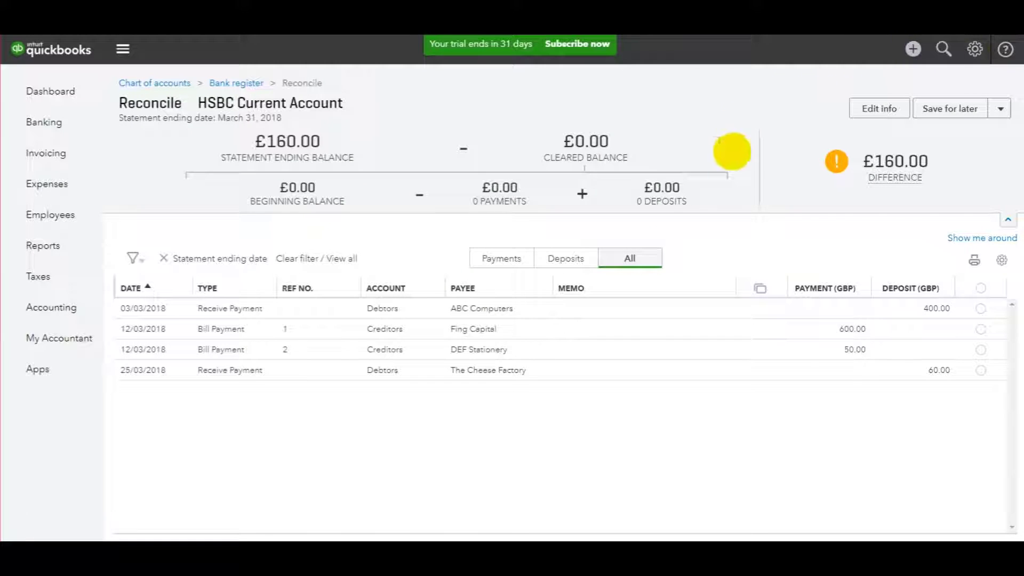
# Step: Save the reconciliation for later, then return via Tools > Reconcile and resume the HSBC reconciliation
pyautogui.click(961, 109)
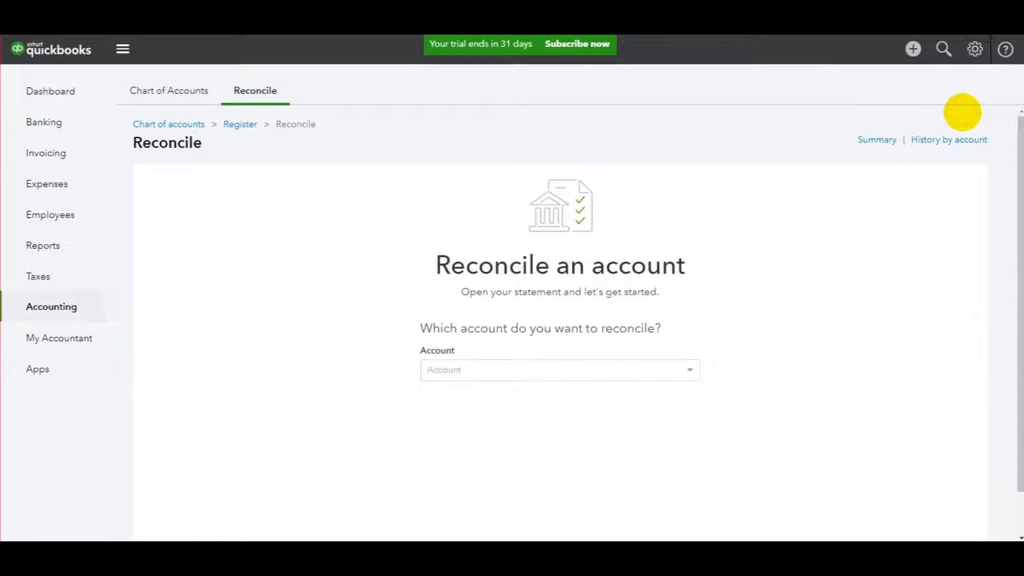
pyautogui.click(76, 243)
pyautogui.click(975, 49)
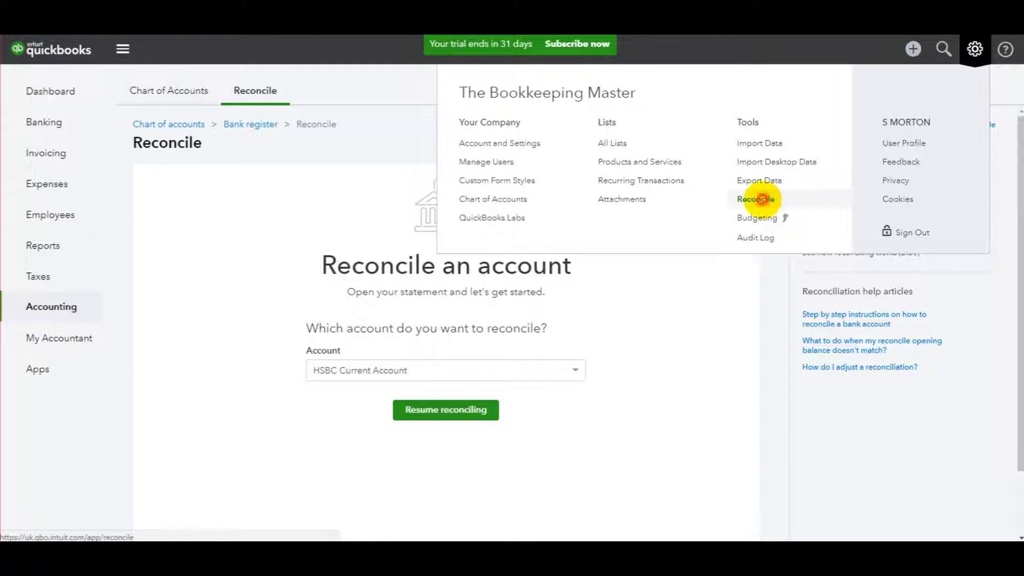
pyautogui.click(761, 199)
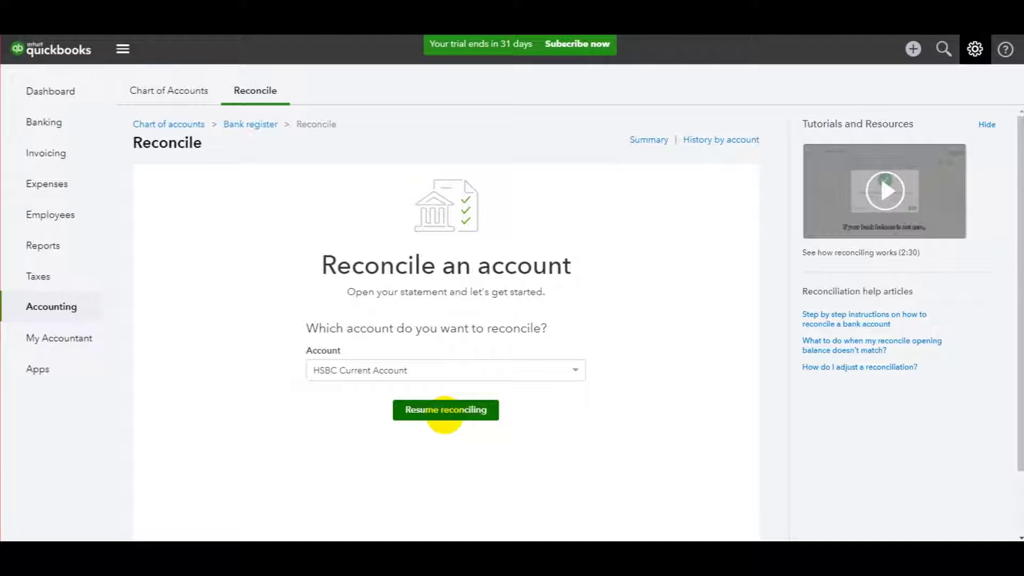
pyautogui.click(445, 412)
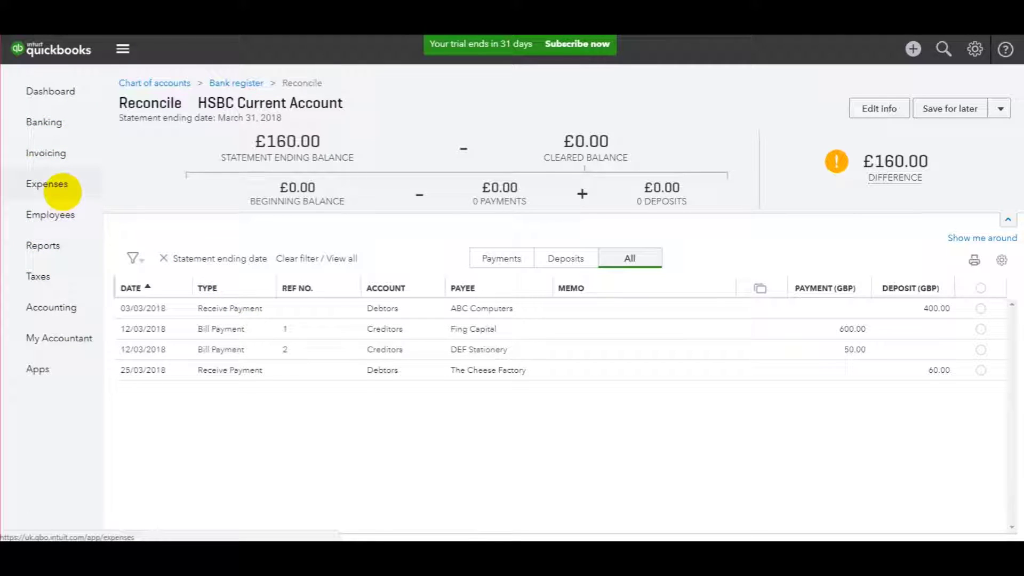
pyautogui.click(64, 150)
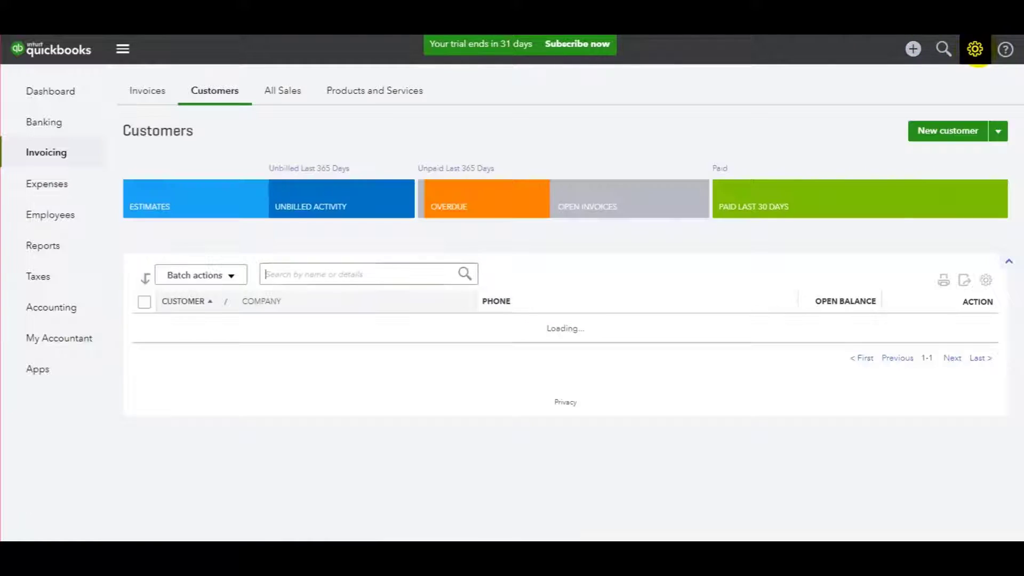
pyautogui.click(975, 49)
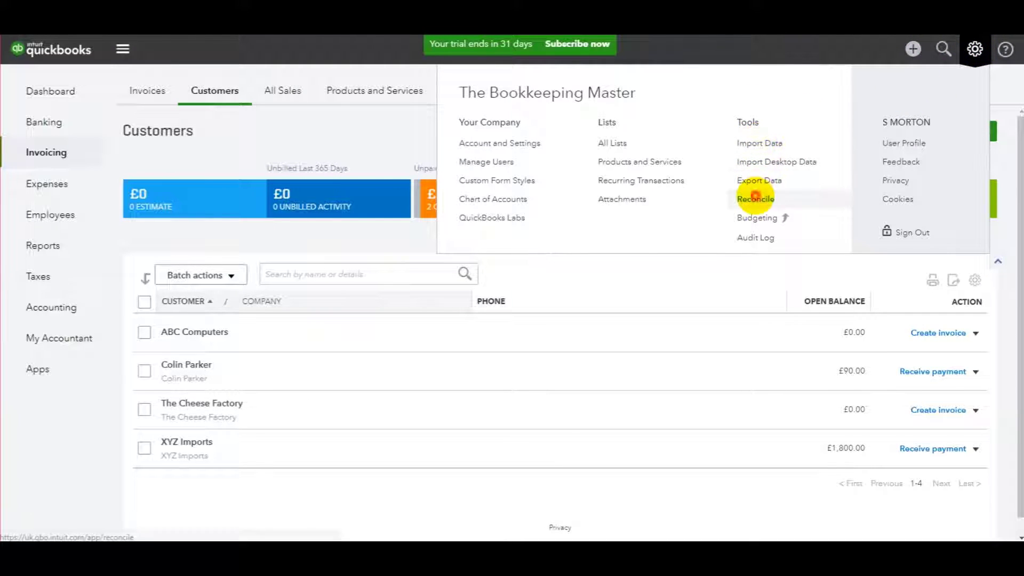
pyautogui.click(755, 197)
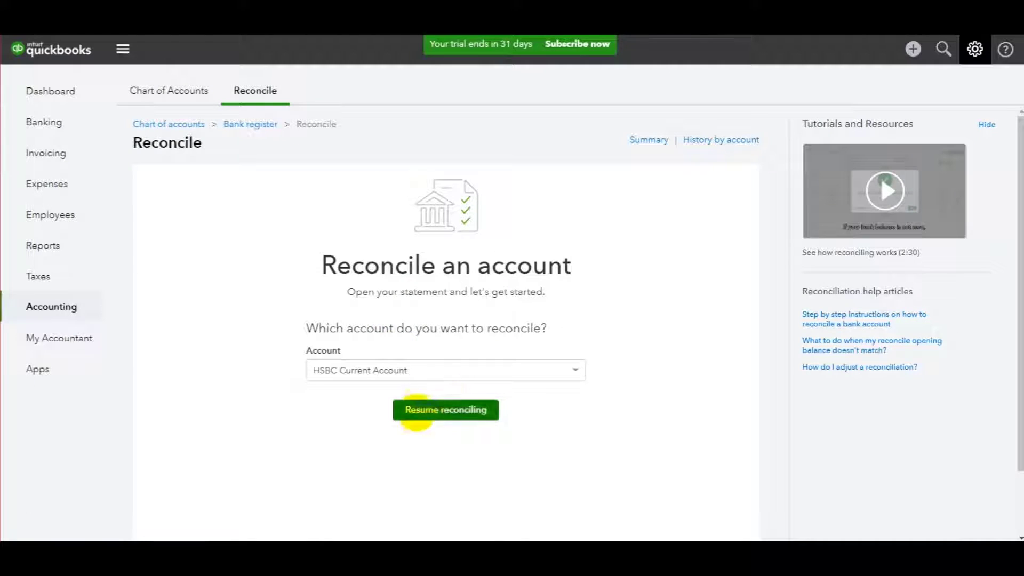
pyautogui.click(433, 415)
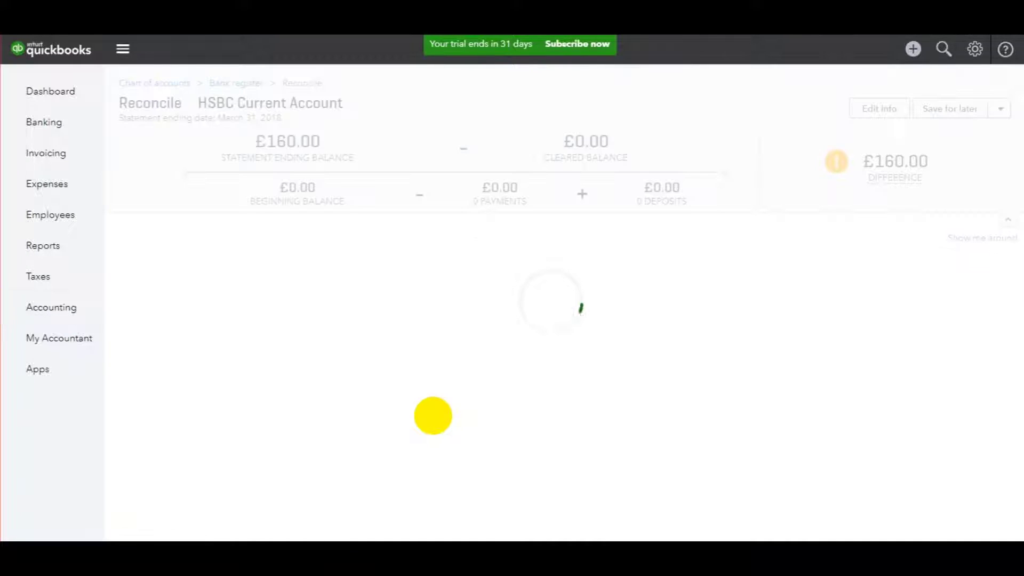
pyautogui.moveTo(898, 163)
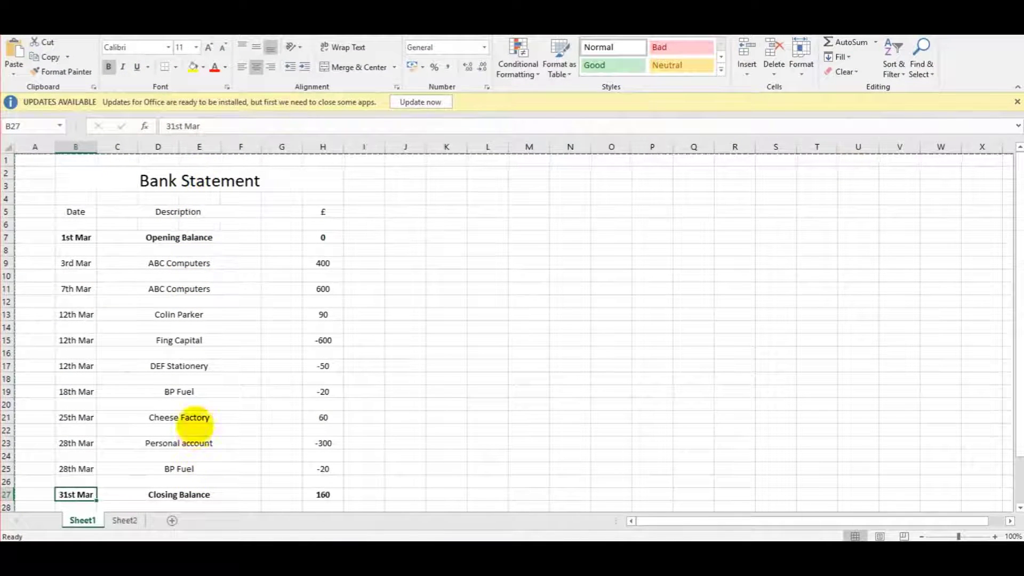
pyautogui.scroll(-2, 190, 427)
pyautogui.scroll(2, 190, 435)
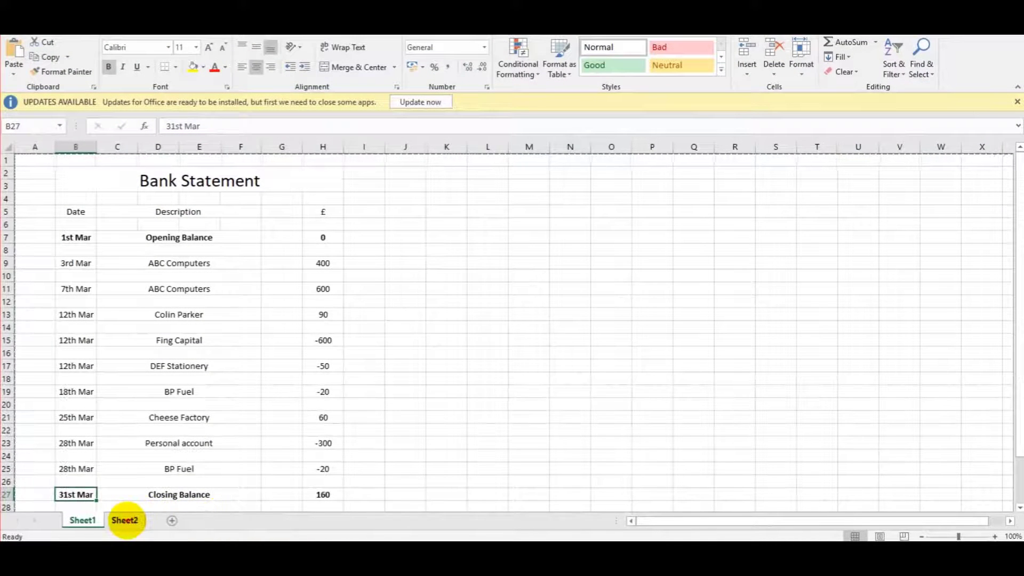
pyautogui.click(125, 521)
pyautogui.click(82, 521)
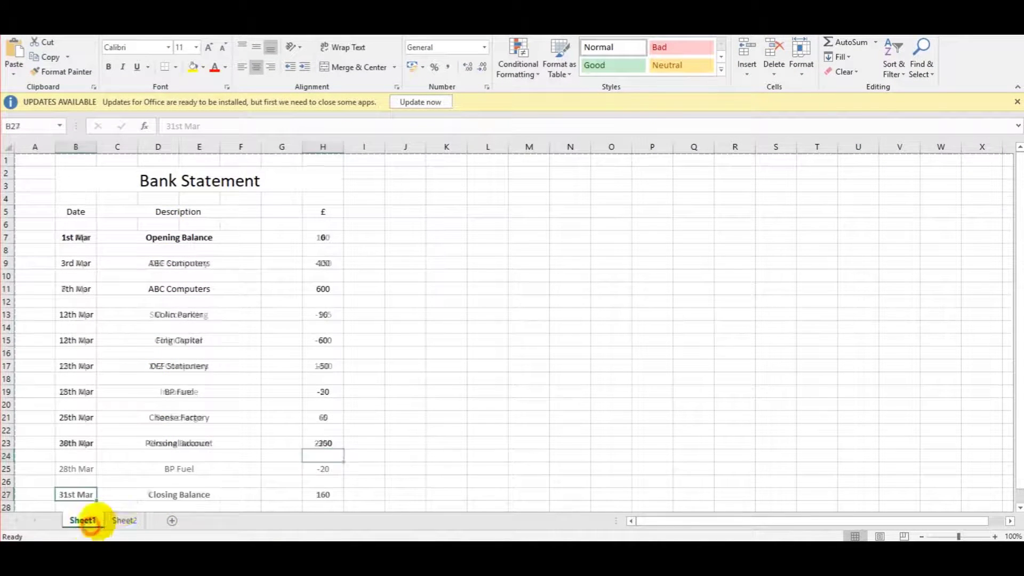